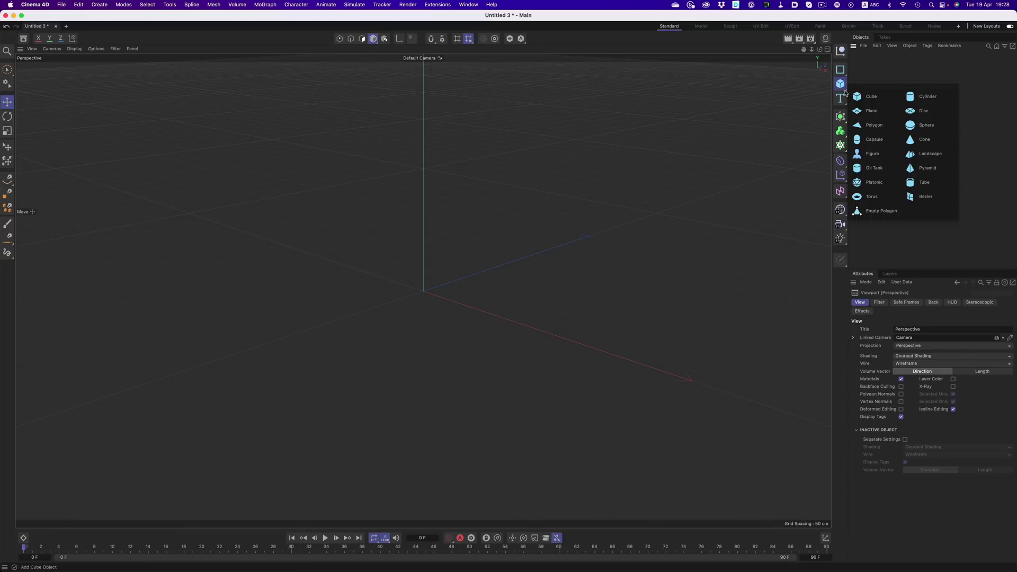
Create a plane primitive at the origin and resize it into a long, narrow strip along the X axis.
{"action": "left_click", "coordinate": [912, 118]}
{"action": "key", "text": "n"}
{"action": "key", "text": "b"}
{"action": "left_click_drag", "start_coordinate": [534, 254], "coordinate": [450, 283]}
{"action": "mouse_move", "coordinate": [574, 341]}
{"action": "left_mouse_down"}
{"action": "mouse_move", "coordinate": [508, 320]}
{"action": "mouse_move", "coordinate": [488, 285]}
{"action": "left_mouse_up"}
{"action": "middle_click_drag", "start_coordinate": [488, 285], "coordinate": [536, 287], "text": "alt"}
{"action": "left_click_drag", "start_coordinate": [930, 337], "coordinate": [930, 347]}
{"action": "left_click", "coordinate": [719, 324]}
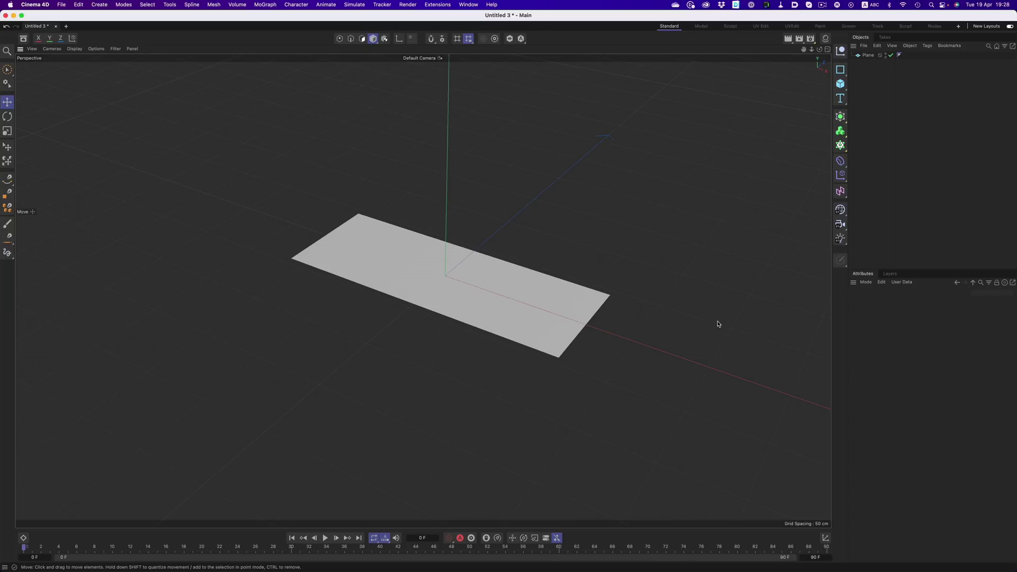
Make the plane editable and assign a Cloth simulation tag to it.
{"action": "left_click", "coordinate": [868, 55]}
{"action": "right_click", "coordinate": [868, 55]}
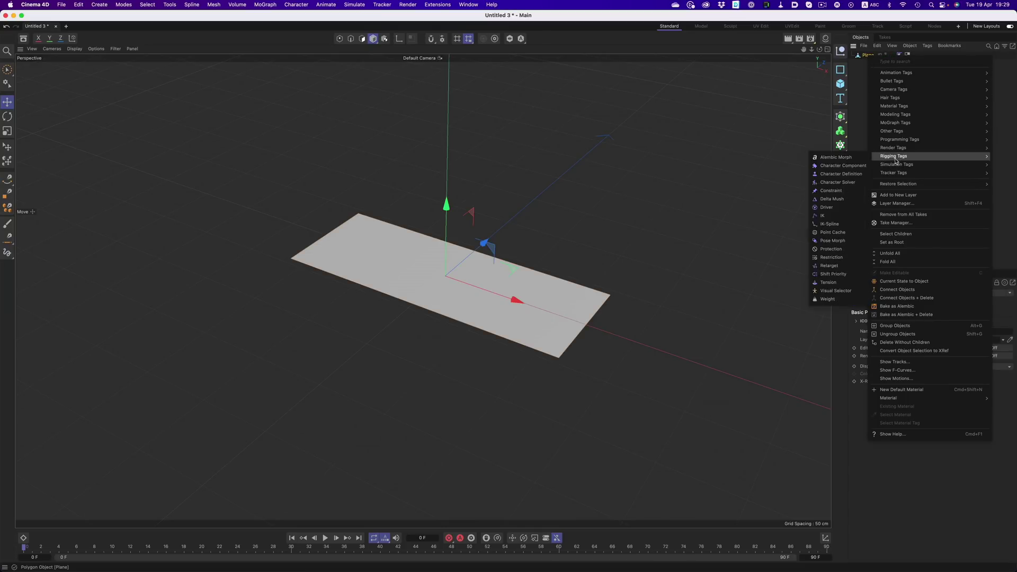
{"action": "mouse_move", "coordinate": [895, 164]}
{"action": "left_click", "coordinate": [847, 169]}
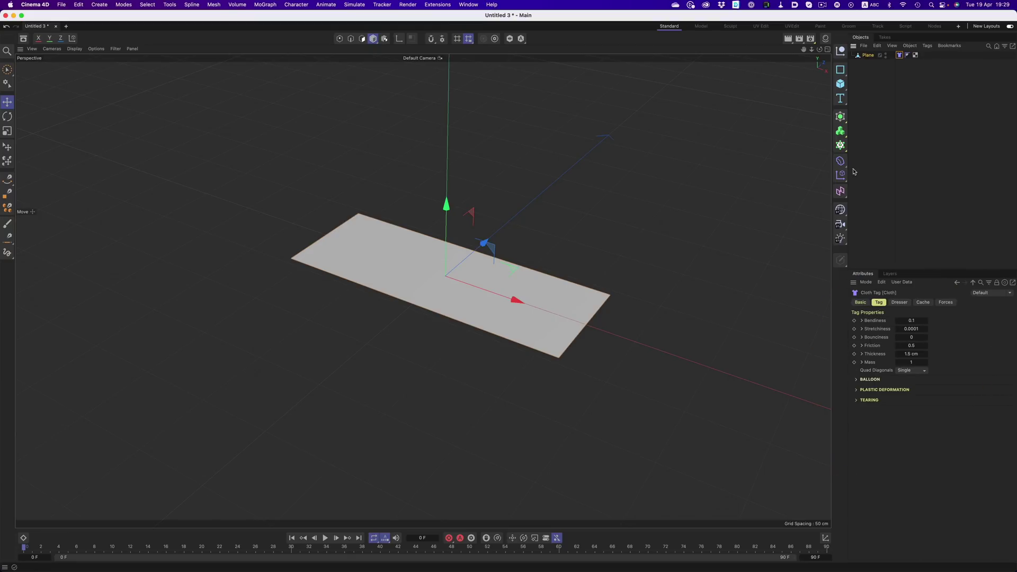
Select the points along both short ends of the plane and set them as the cloth's fix points.
{"action": "left_click", "coordinate": [899, 302]}
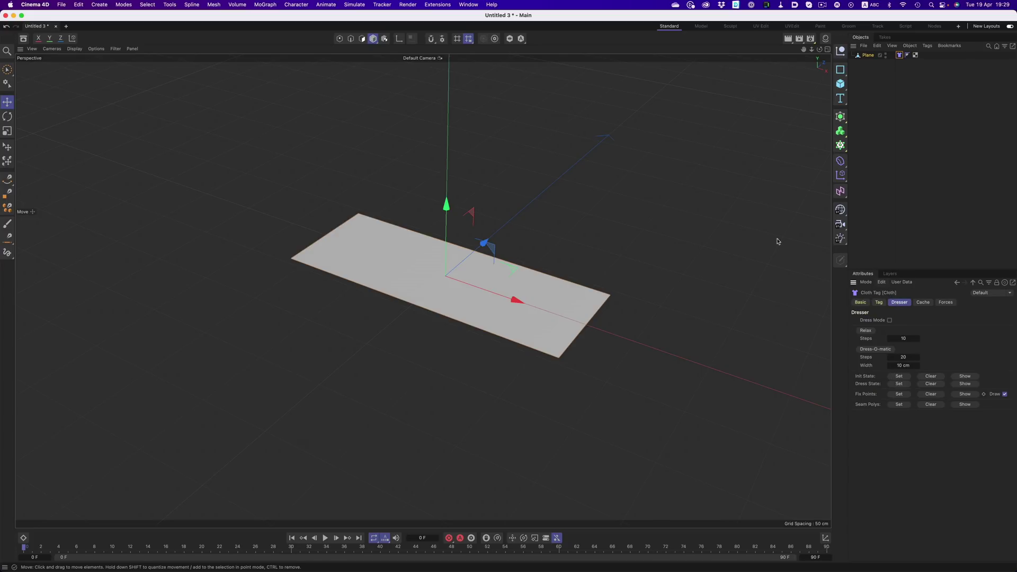
{"action": "left_click", "coordinate": [340, 38]}
{"action": "key", "text": "9"}
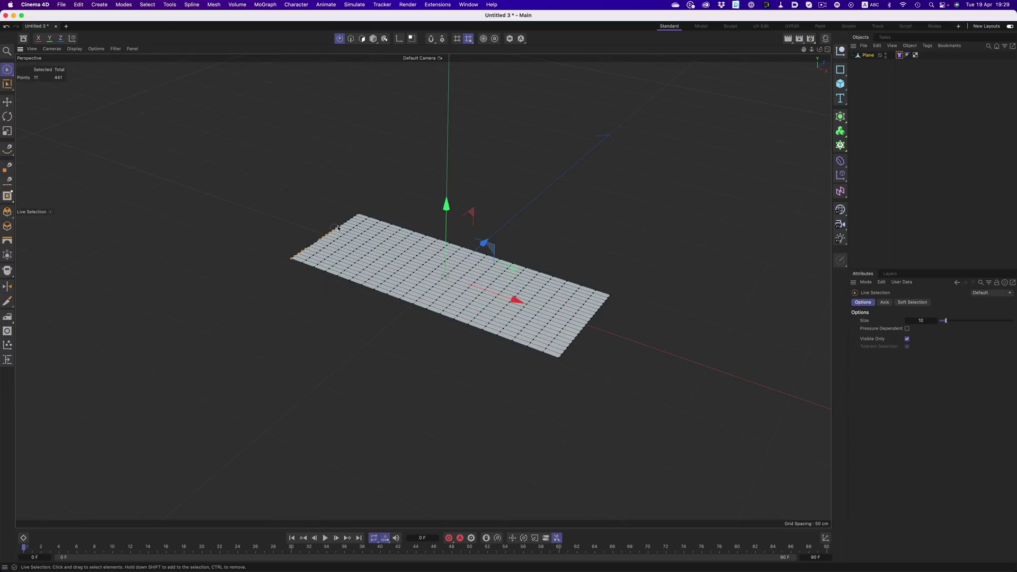
{"action": "left_click", "coordinate": [612, 295], "text": "shift"}
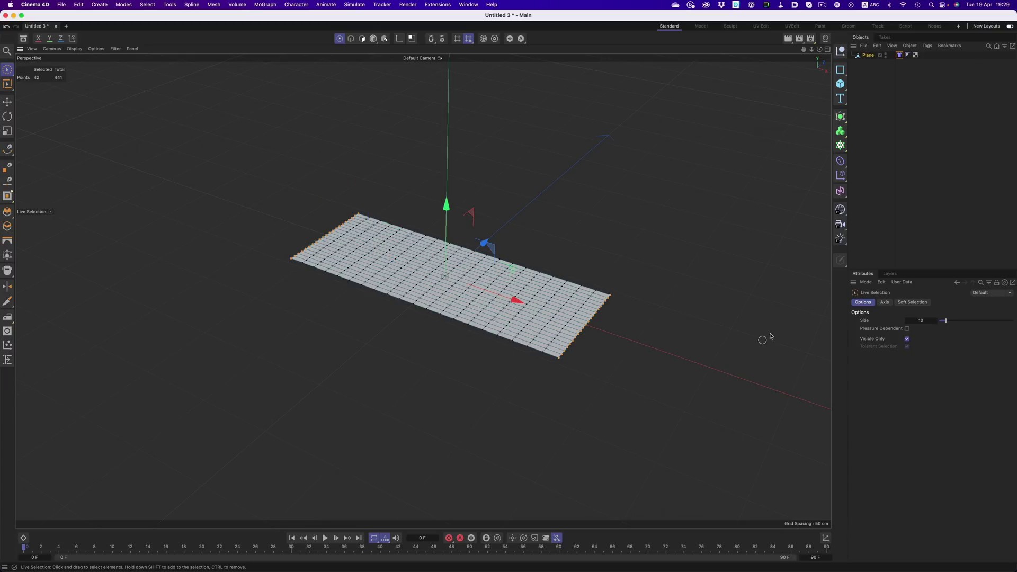
{"action": "left_click", "coordinate": [899, 55]}
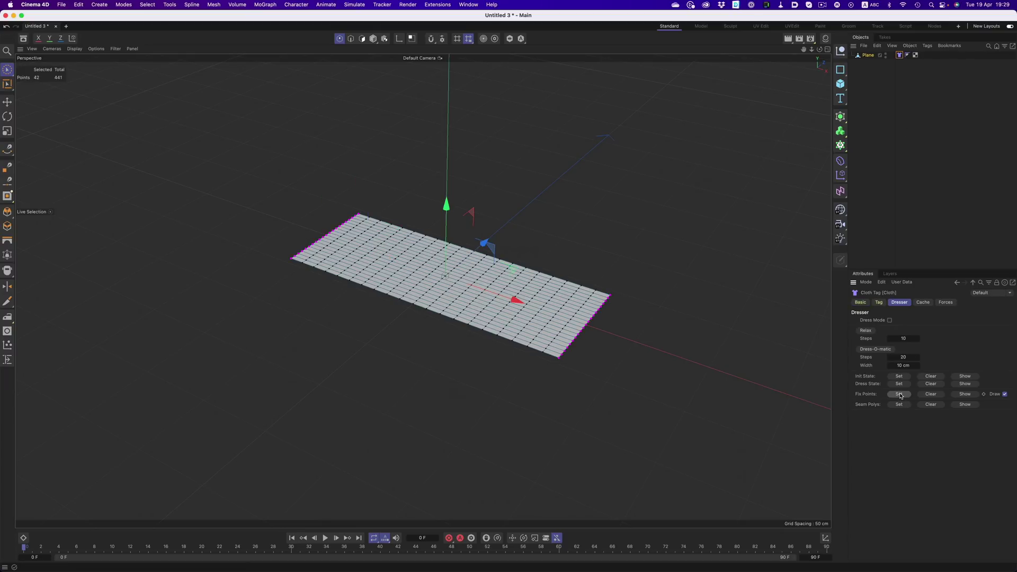
{"action": "left_click", "coordinate": [875, 161]}
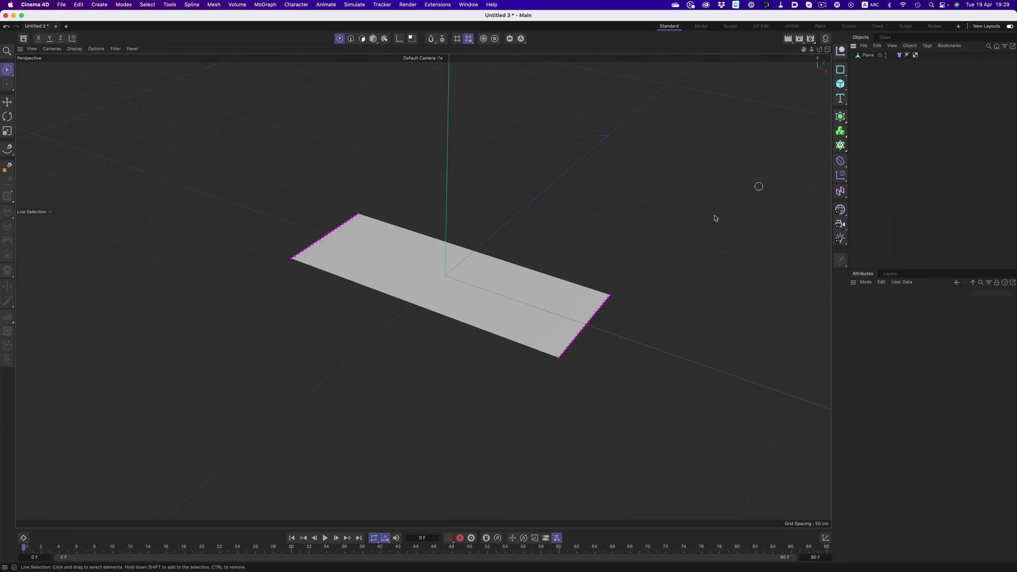
Play the cloth simulation and set the cloth's bendiness to 500 and stretchiness to 20.
{"action": "left_click", "coordinate": [325, 538]}
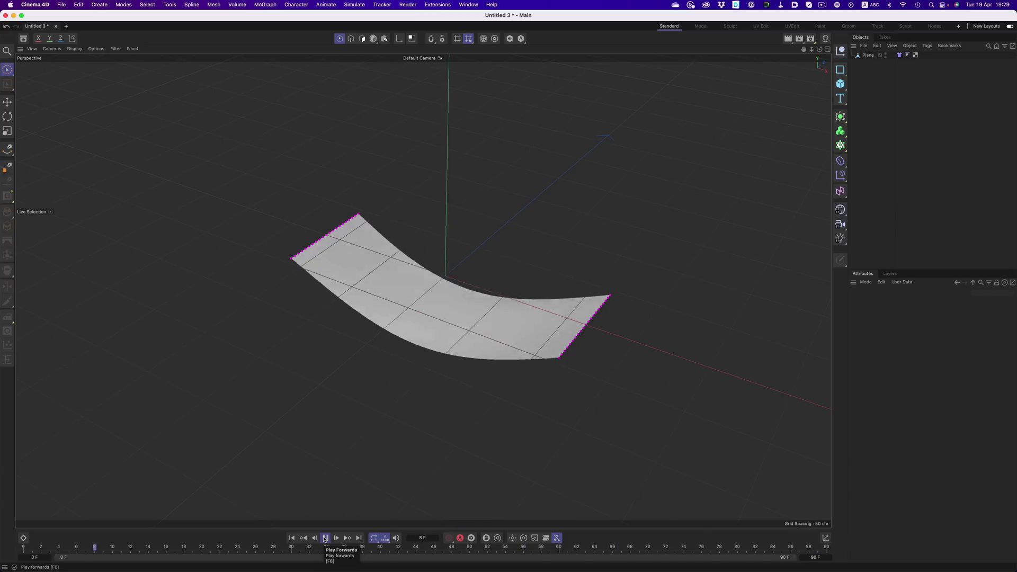
{"action": "left_click", "coordinate": [324, 538]}
{"action": "left_click", "coordinate": [900, 56]}
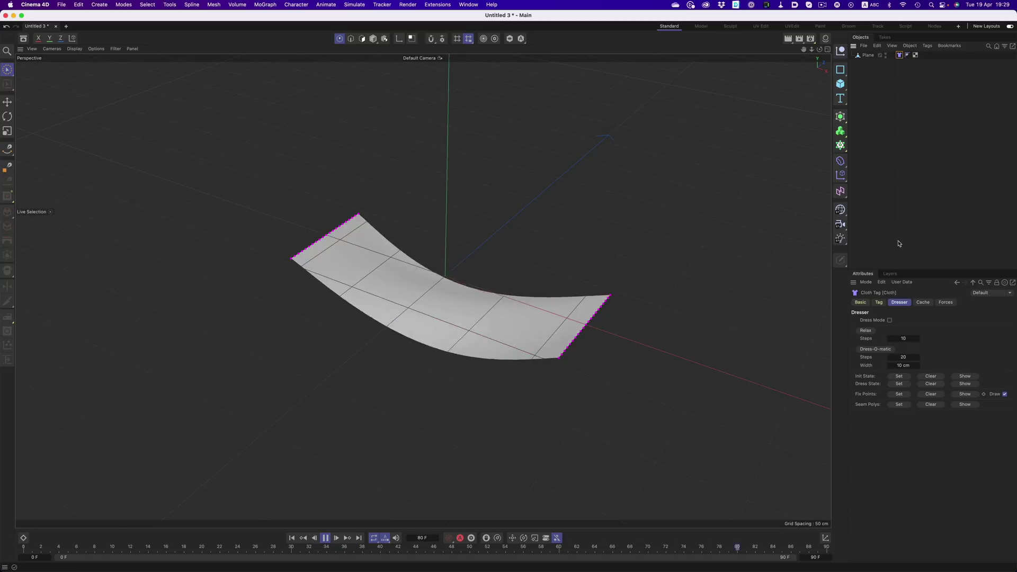
{"action": "left_click", "coordinate": [878, 303]}
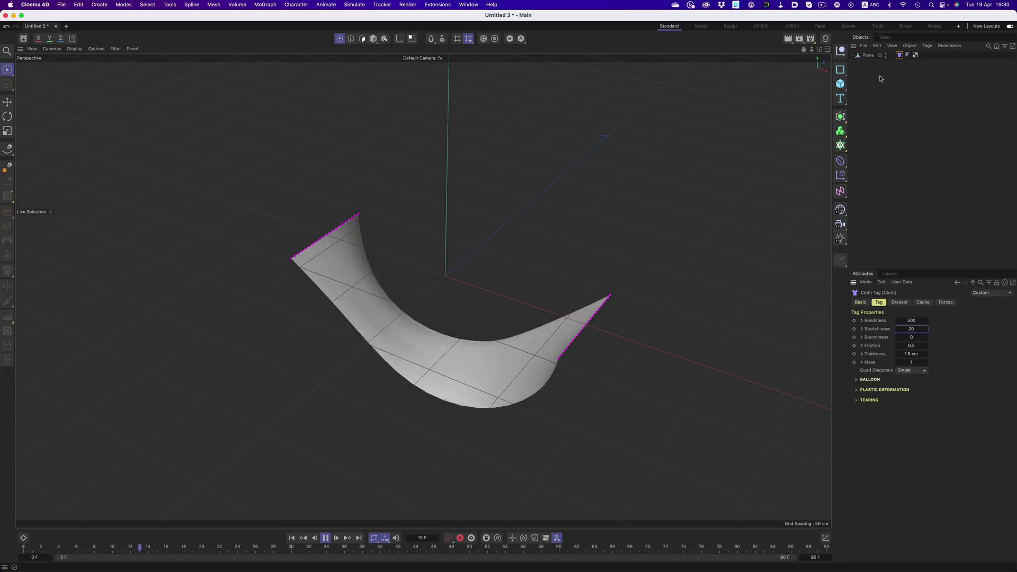
Place the plane under a new Subdivision Surface and set the cloth's bendiness to 5.
{"action": "left_click", "coordinate": [840, 116], "text": "alt"}
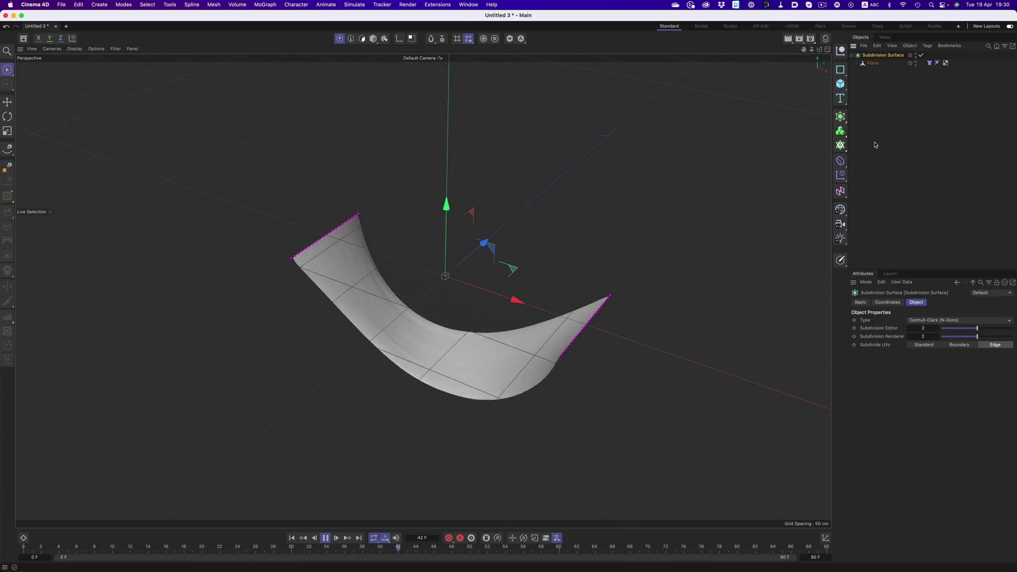
{"action": "left_click", "coordinate": [875, 145]}
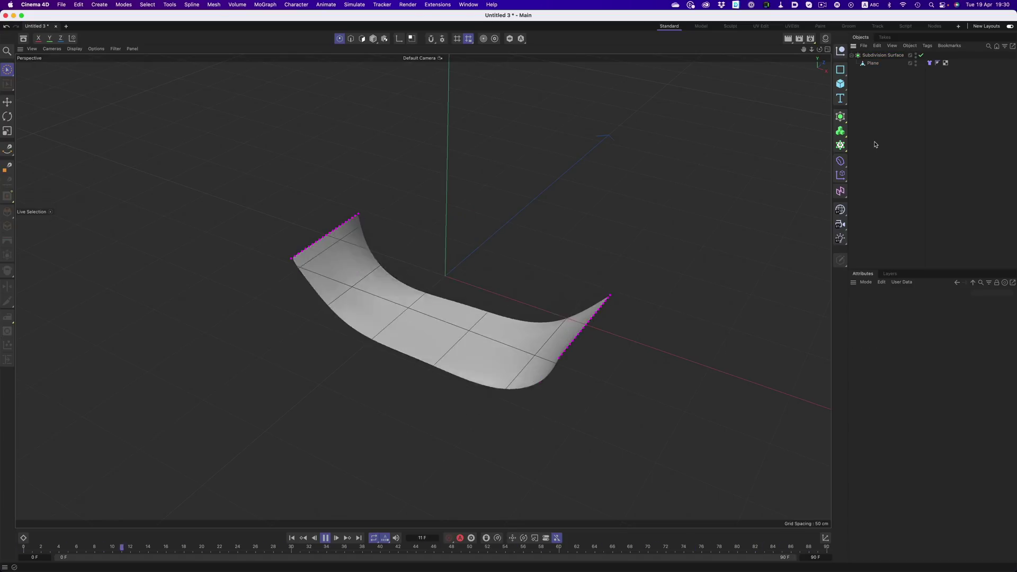
{"action": "left_click", "coordinate": [929, 62]}
{"action": "double_click", "coordinate": [911, 320]}
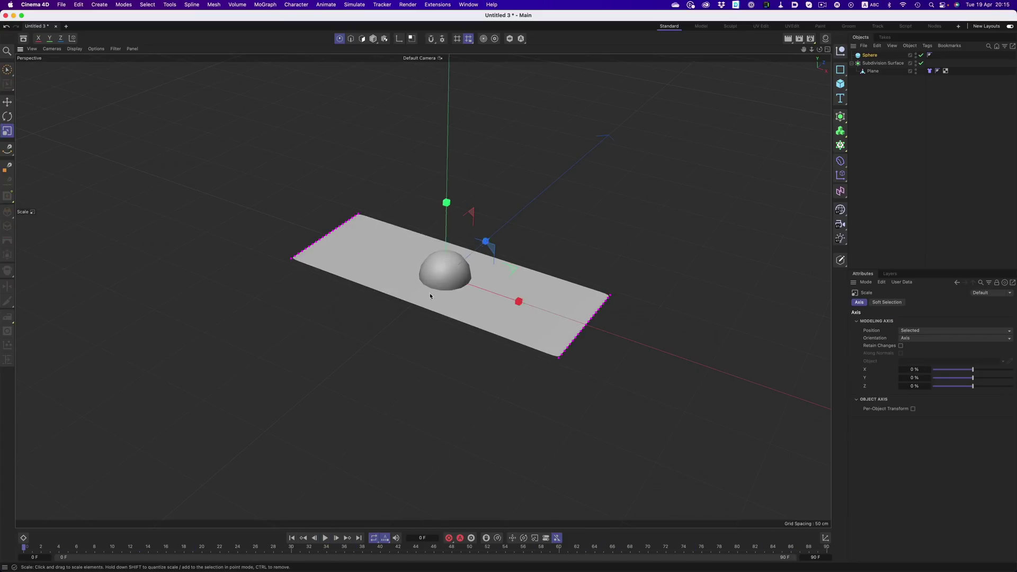
Raise the sphere about 95 cm above the cloth strip and give it a Rigid Body tag.
{"action": "left_click_drag", "start_coordinate": [447, 203], "coordinate": [449, 74]}
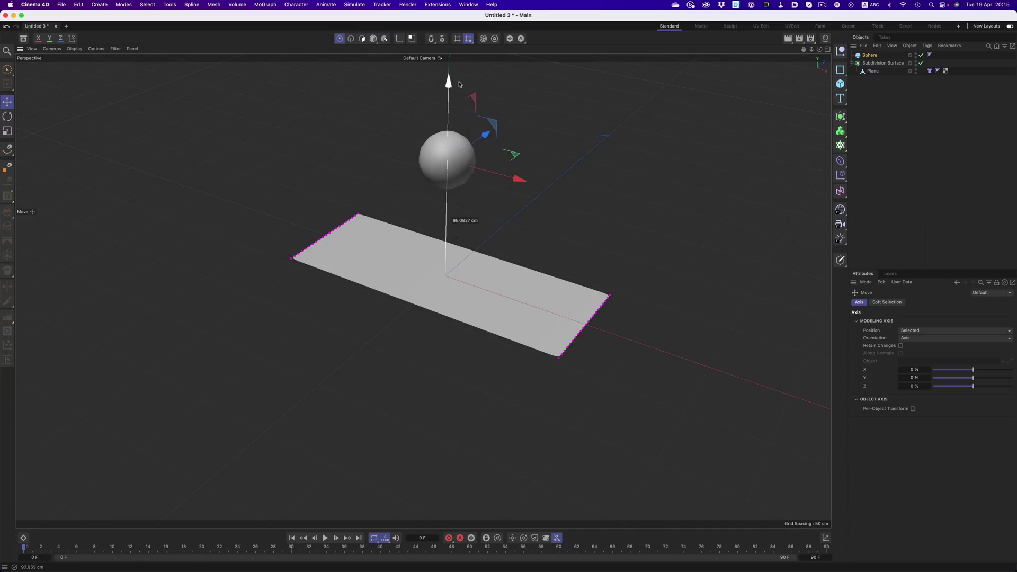
{"action": "right_click", "coordinate": [865, 57]}
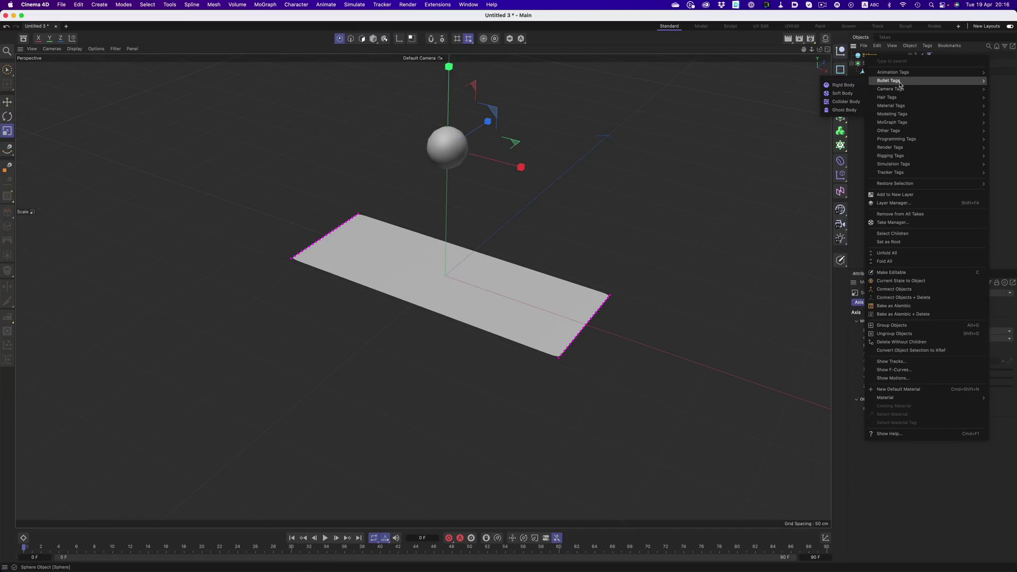
{"action": "left_click", "coordinate": [852, 87]}
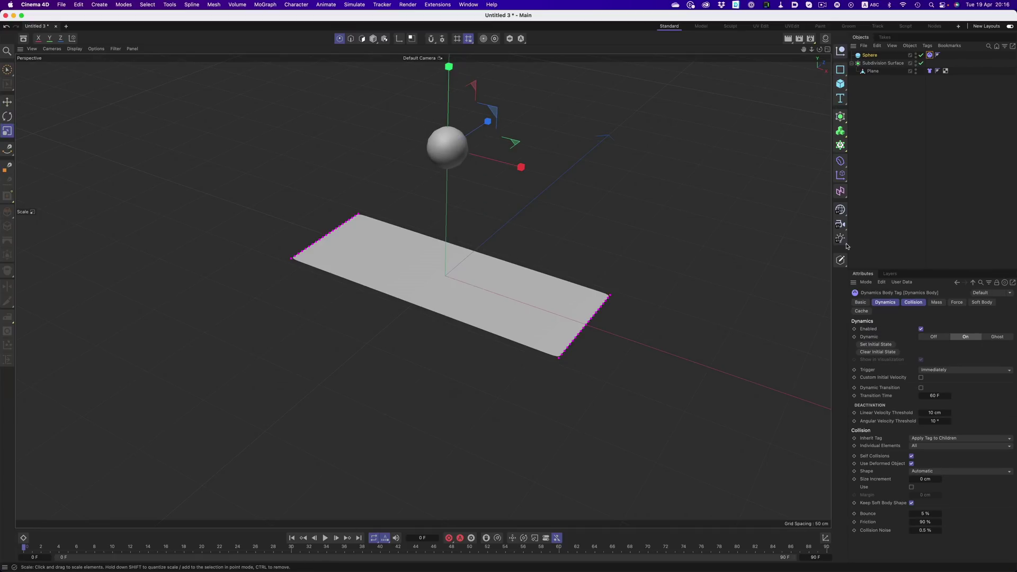
{"action": "left_click", "coordinate": [669, 350]}
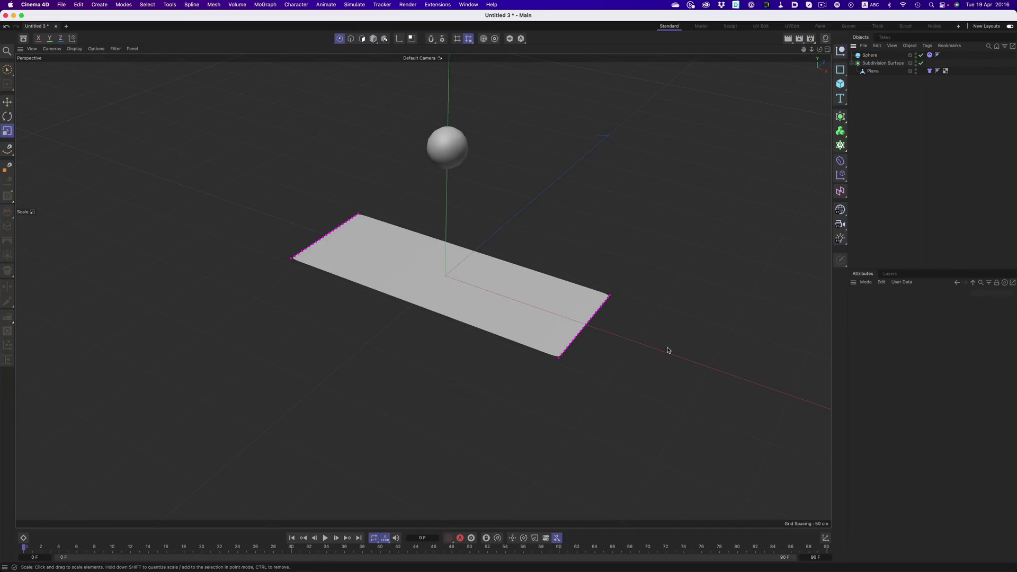
Play the simulation to examine how the falling sphere meets the cloth, and rewind to the first frame.
{"action": "left_click", "coordinate": [325, 539]}
{"action": "left_click", "coordinate": [325, 538]}
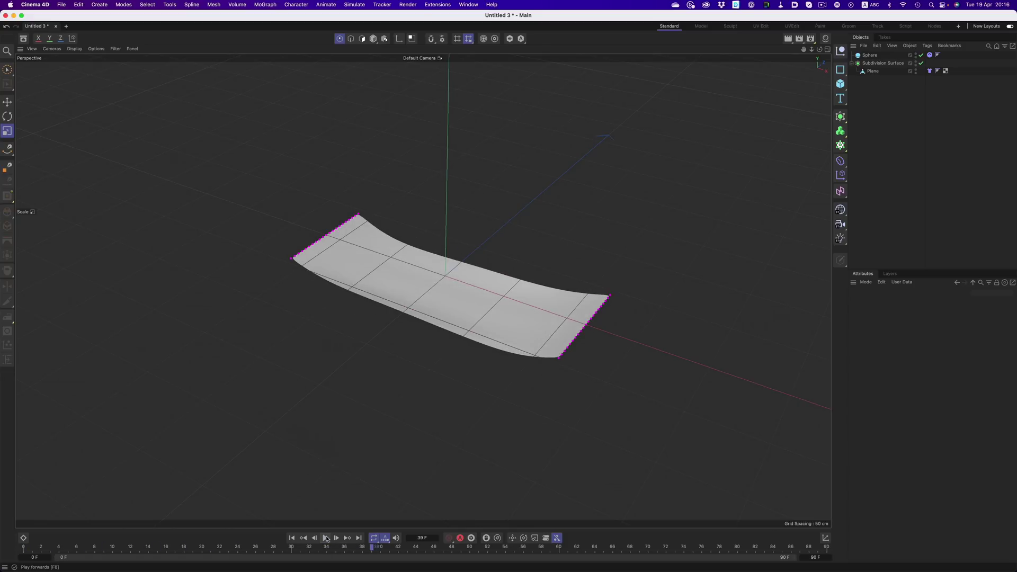
{"action": "left_click", "coordinate": [292, 538]}
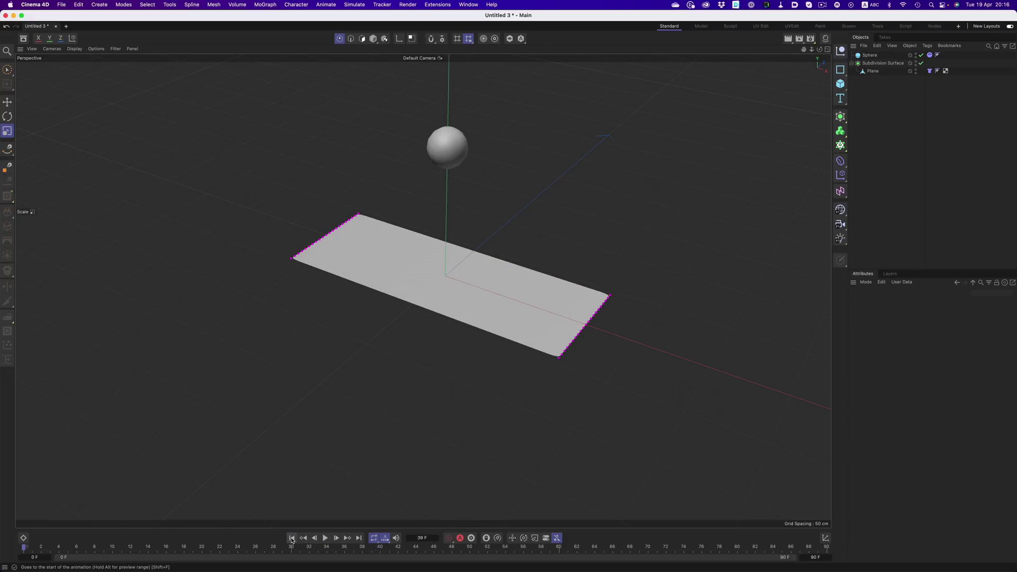
Add a Collider simulation tag to the sphere and test its collision with the cloth from the first frame.
{"action": "right_click", "coordinate": [869, 55]}
{"action": "mouse_move", "coordinate": [900, 161]}
{"action": "left_click", "coordinate": [860, 203]}
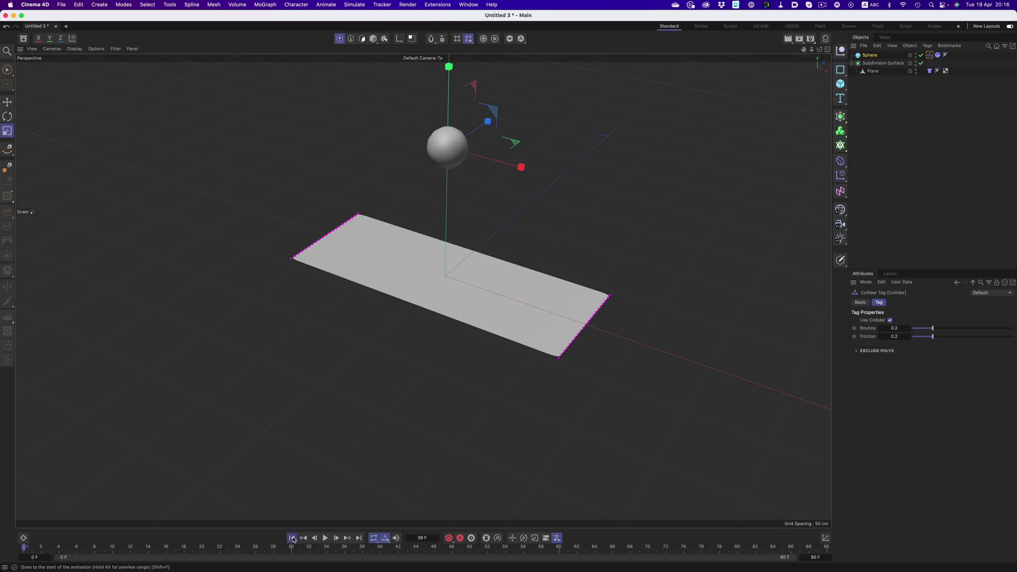
{"action": "left_click", "coordinate": [325, 538]}
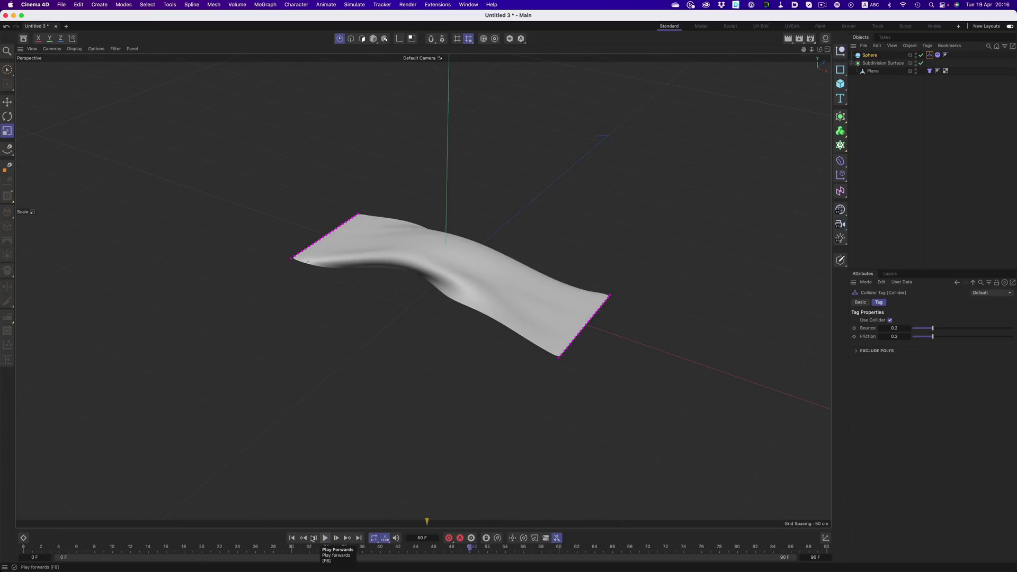
{"action": "left_click", "coordinate": [292, 538]}
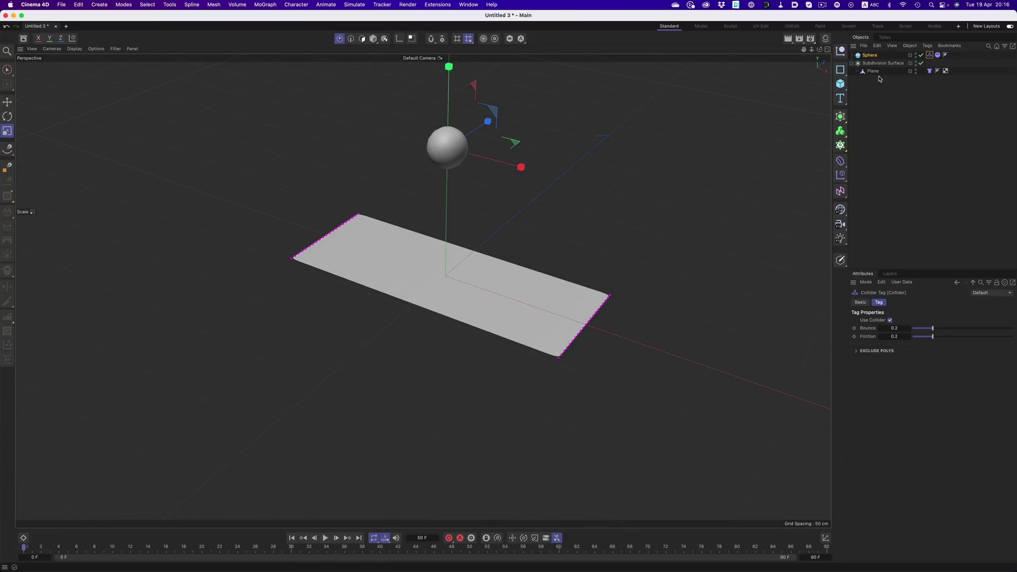
Enable tearing in the plane's Cloth tag and run the simulation.
{"action": "left_click", "coordinate": [930, 71]}
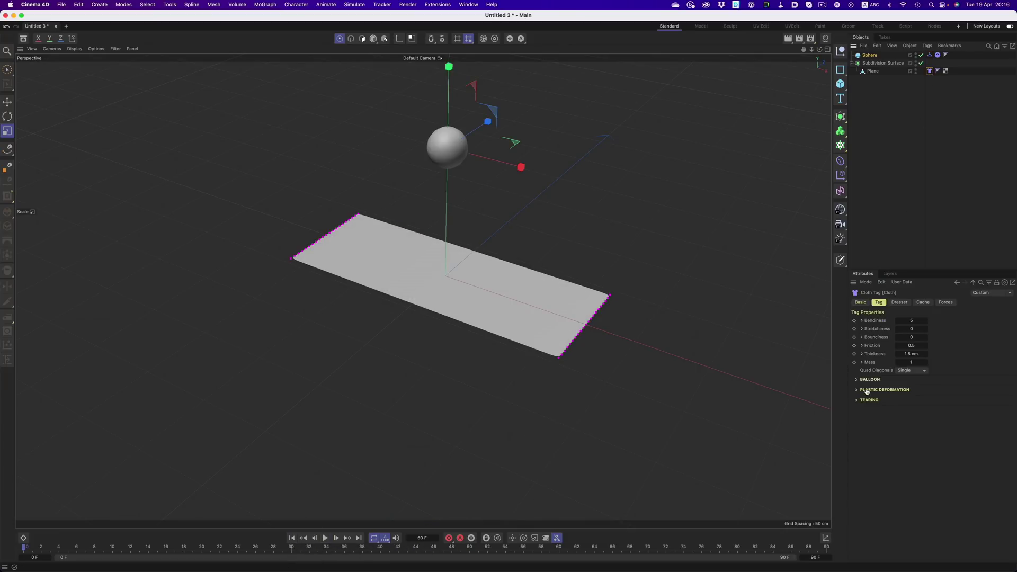
{"action": "left_click", "coordinate": [856, 400]}
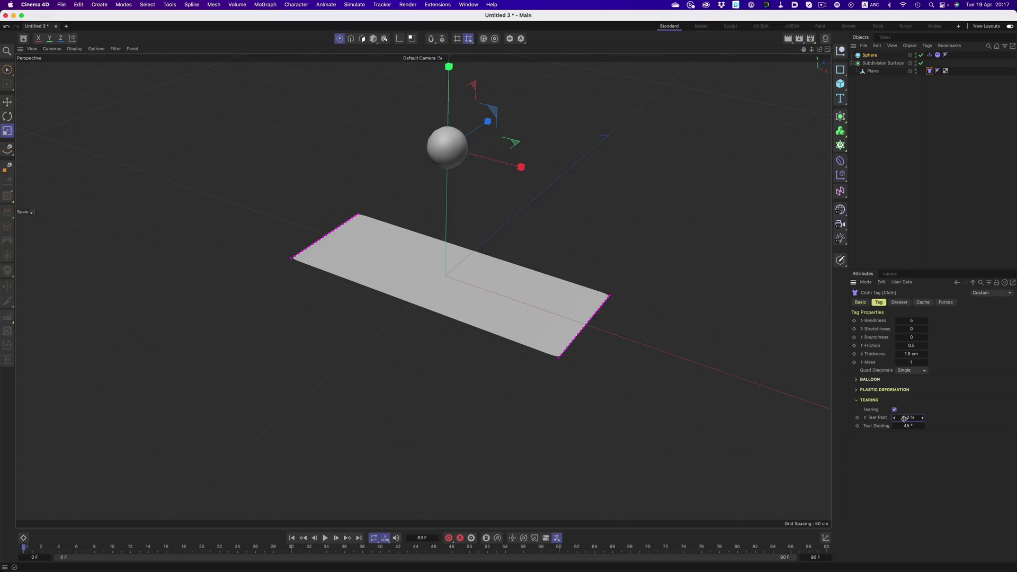
{"action": "left_click", "coordinate": [325, 538]}
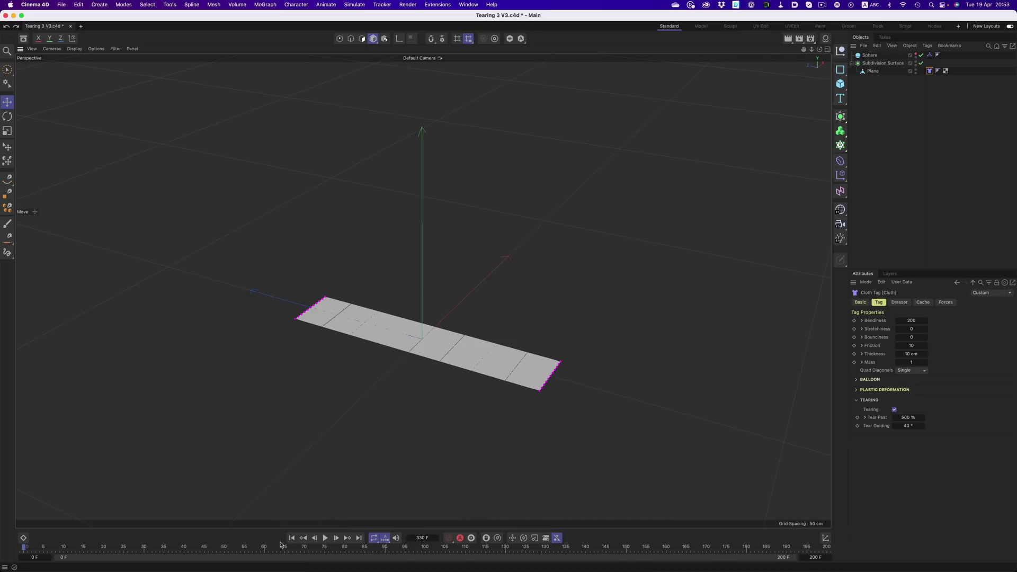
Play the tearing simulation and set the cloth's stretchiness to 50.
{"action": "left_click", "coordinate": [325, 538]}
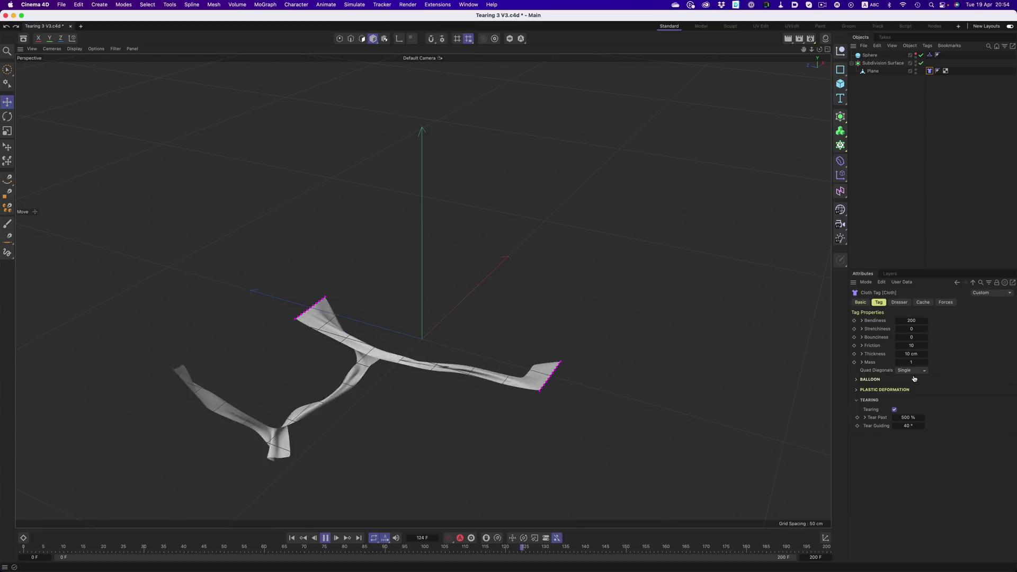
{"action": "double_click", "coordinate": [912, 329]}
{"action": "type", "text": "50"}
{"action": "key", "text": "Return"}
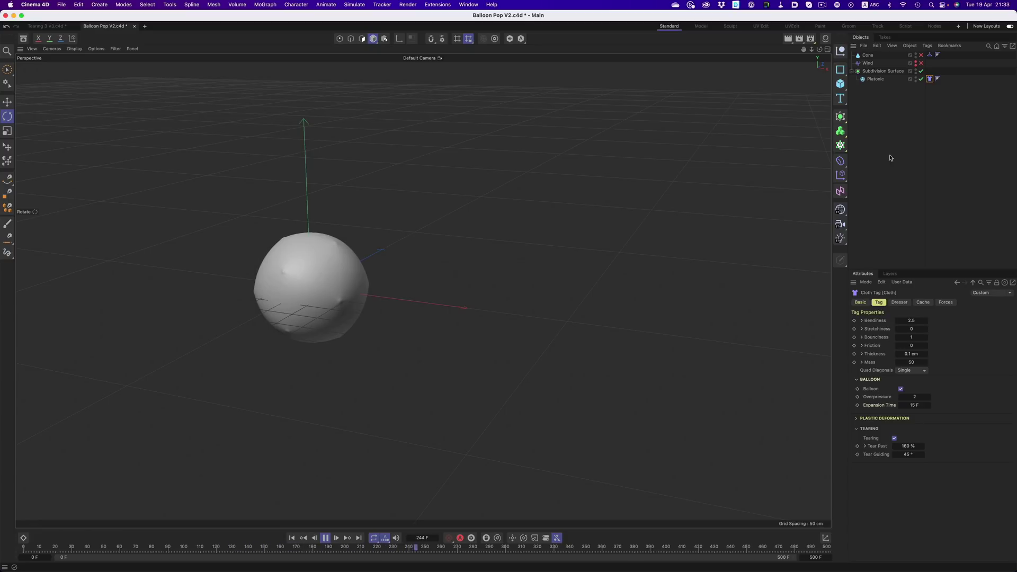
Enable the Cone and Wind objects in the balloon scene while its simulation plays.
{"action": "left_click", "coordinate": [922, 55]}
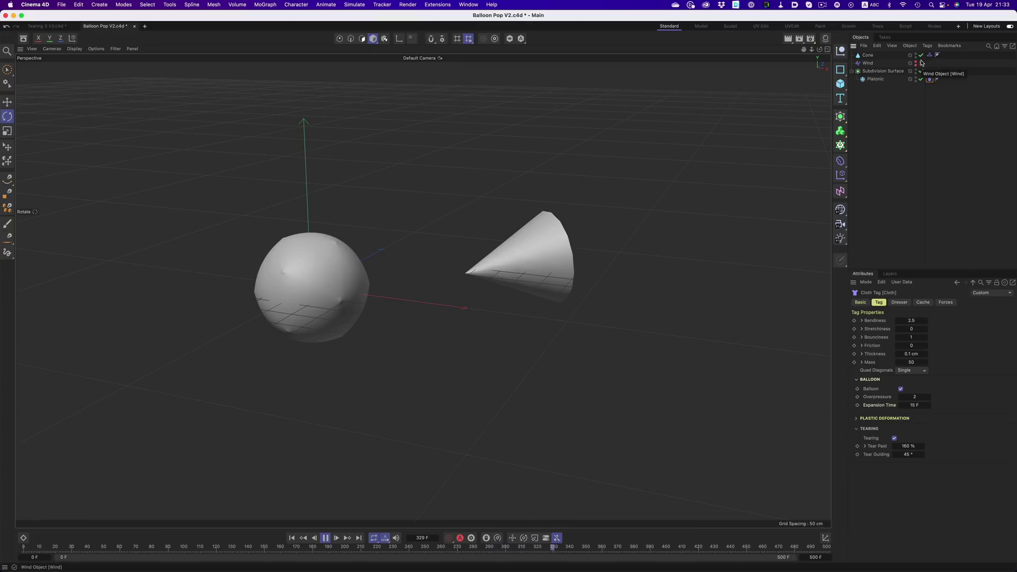
{"action": "left_click", "coordinate": [922, 64]}
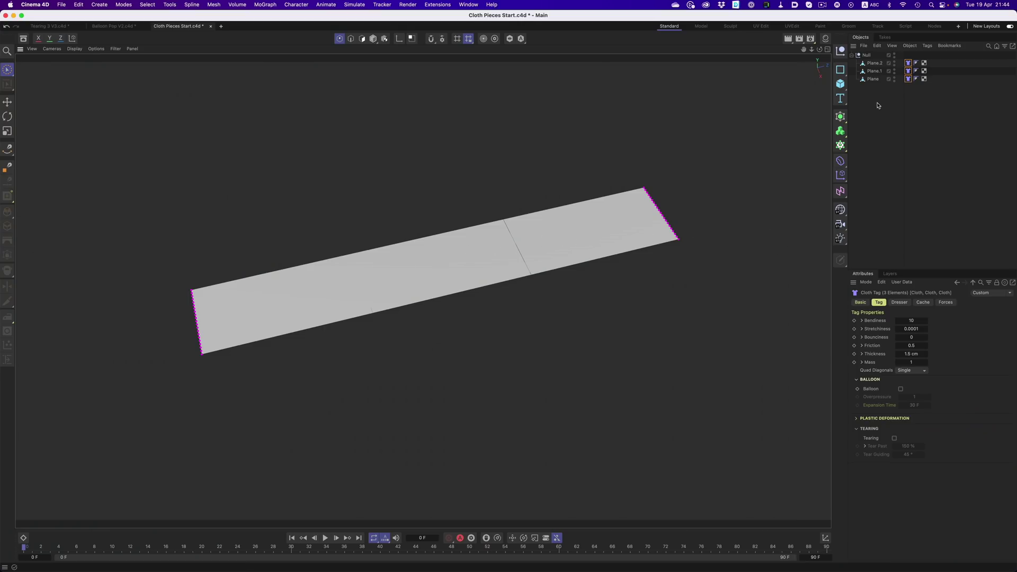
Examine which section each cloth plane forms, and preview the simulation of the separate pieces before rewinding.
{"action": "left_click", "coordinate": [872, 80]}
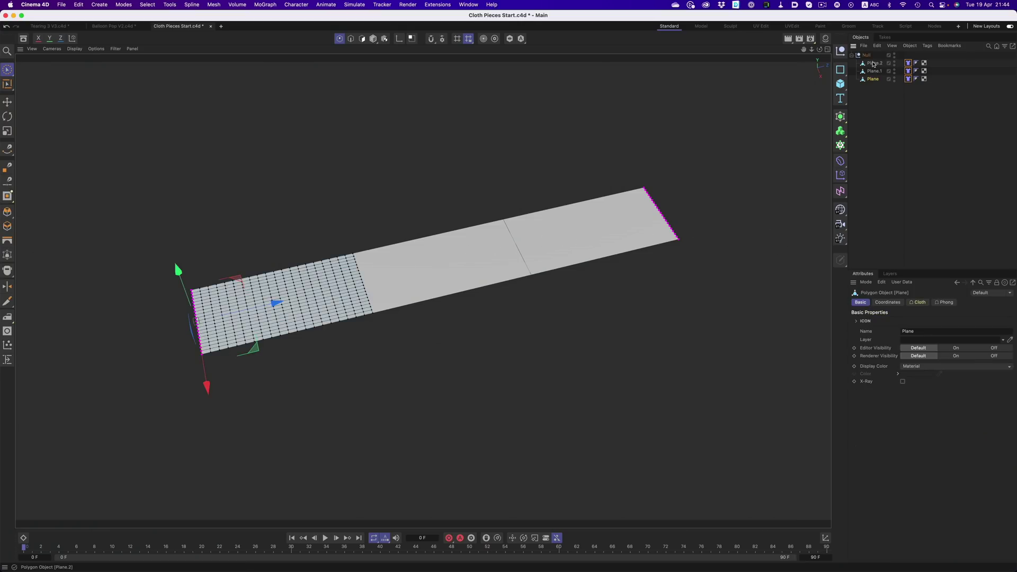
{"action": "left_click", "coordinate": [874, 64]}
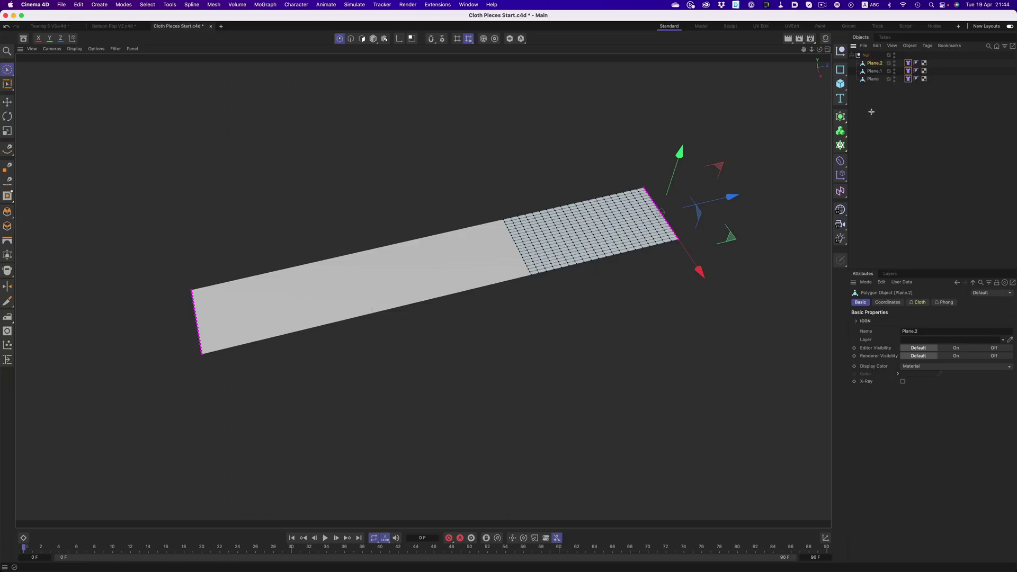
{"action": "left_click", "coordinate": [701, 284]}
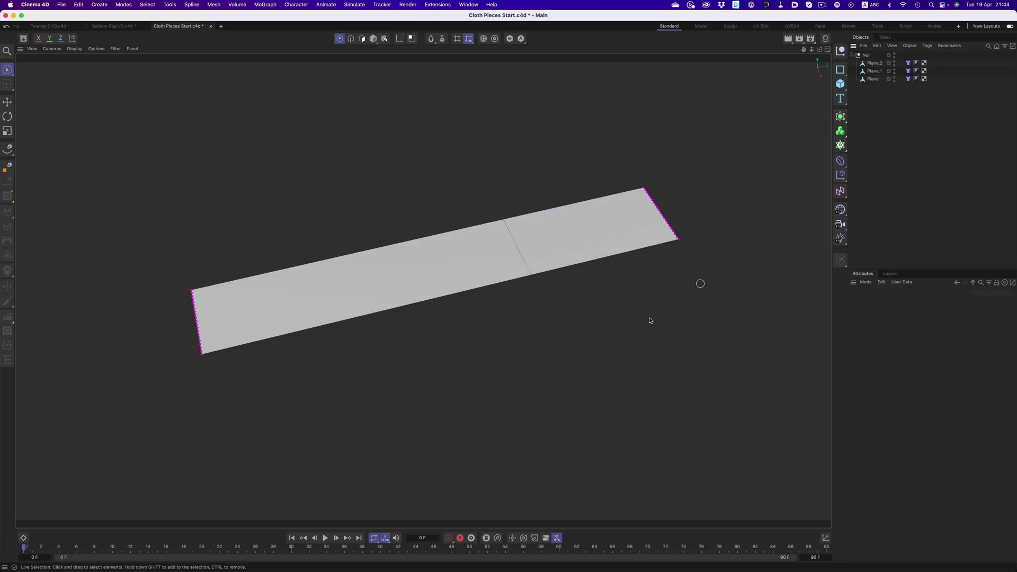
{"action": "left_click", "coordinate": [325, 539]}
{"action": "left_click", "coordinate": [292, 539]}
{"action": "left_click", "coordinate": [335, 521]}
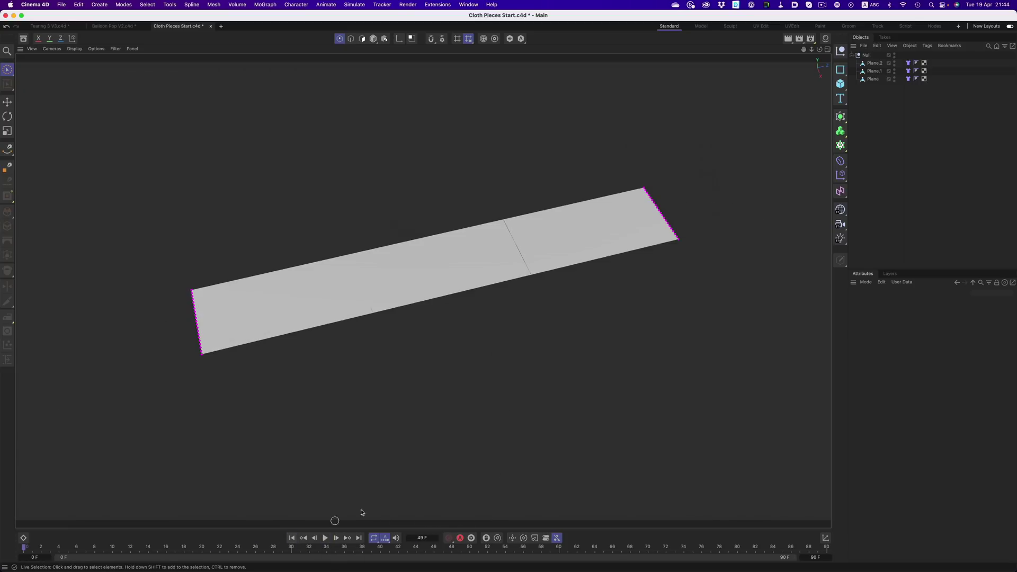
Add a Connector tag to the middle plane and create its connections to the neighbouring cloth planes.
{"action": "right_click", "coordinate": [875, 72]}
{"action": "mouse_move", "coordinate": [889, 182]}
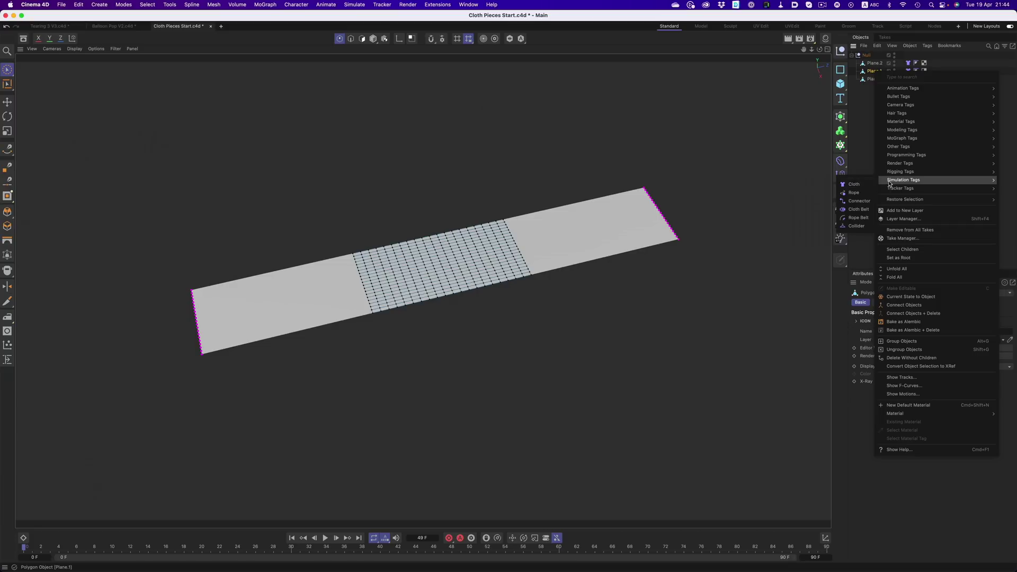
{"action": "left_click", "coordinate": [868, 200]}
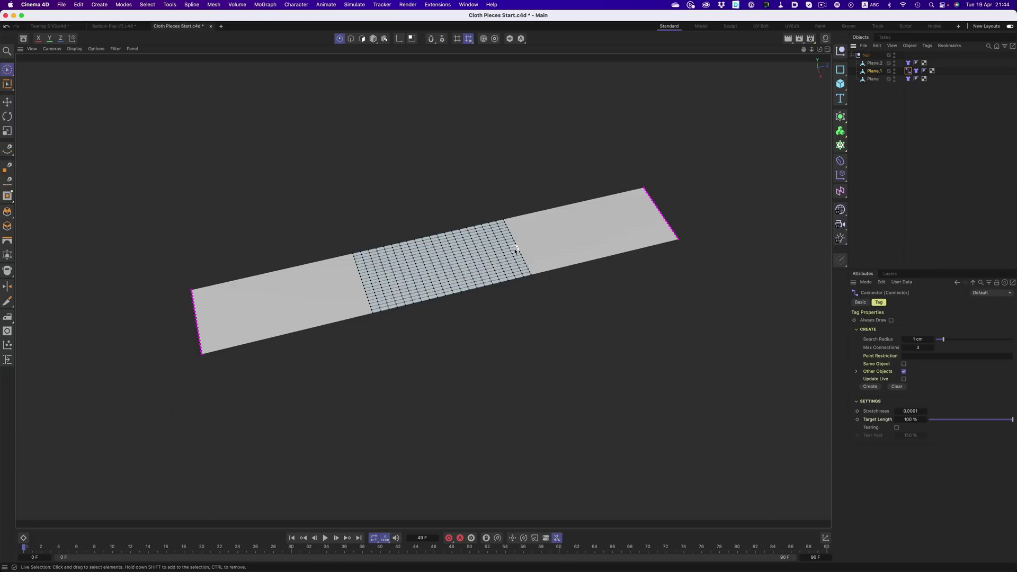
{"action": "scroll", "coordinate": [525, 263], "scroll_direction": "up", "scroll_amount": 15}
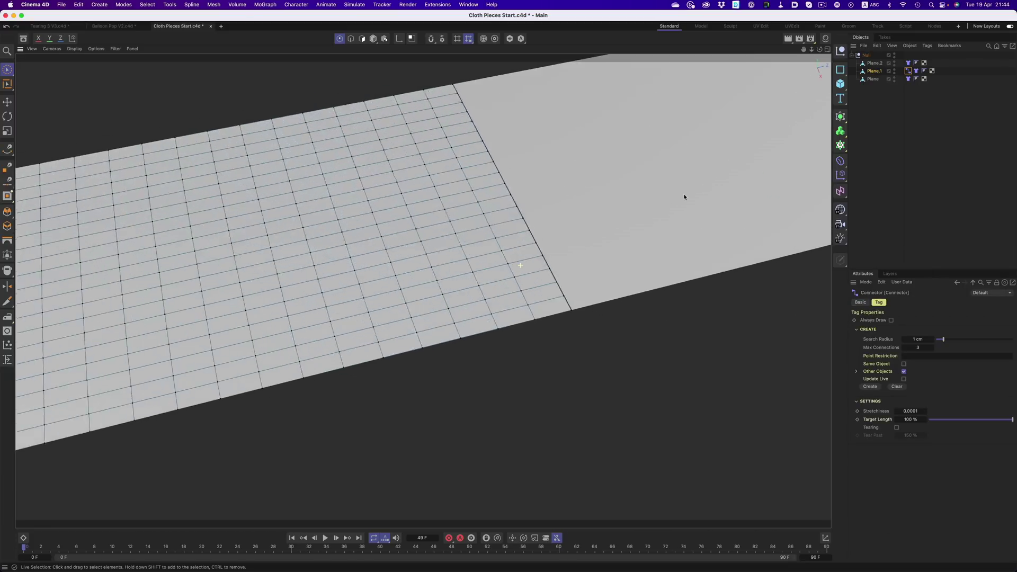
{"action": "scroll", "coordinate": [427, 291], "scroll_direction": "down", "scroll_amount": 5}
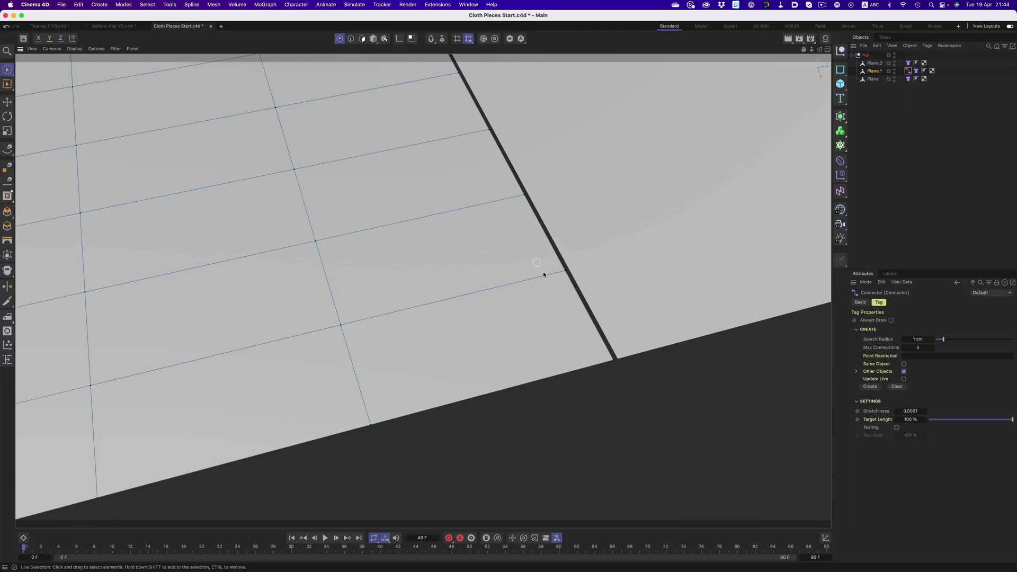
{"action": "scroll", "coordinate": [581, 277], "scroll_direction": "up", "scroll_amount": 5}
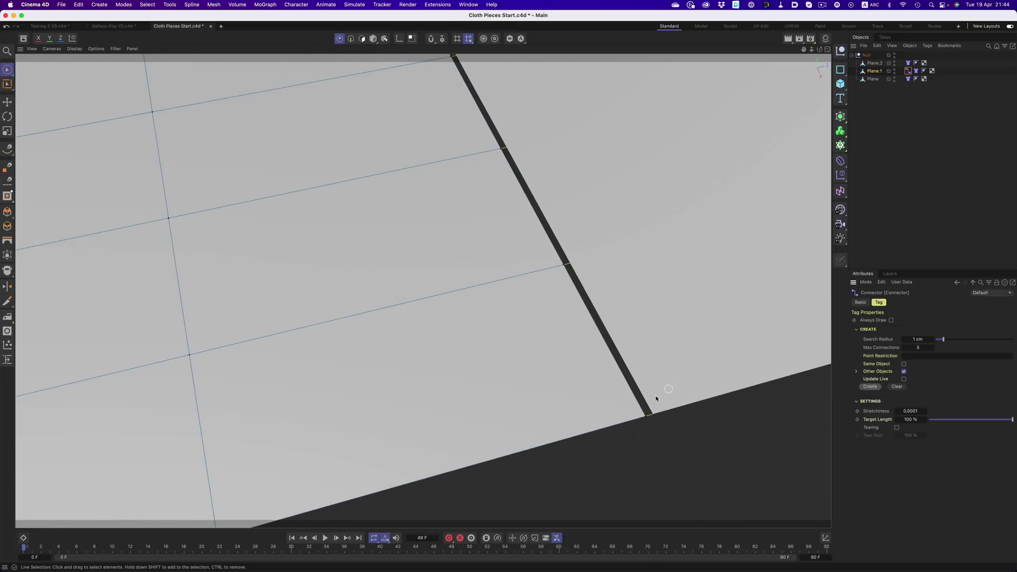
{"action": "scroll", "coordinate": [656, 398], "scroll_direction": "up", "scroll_amount": 5}
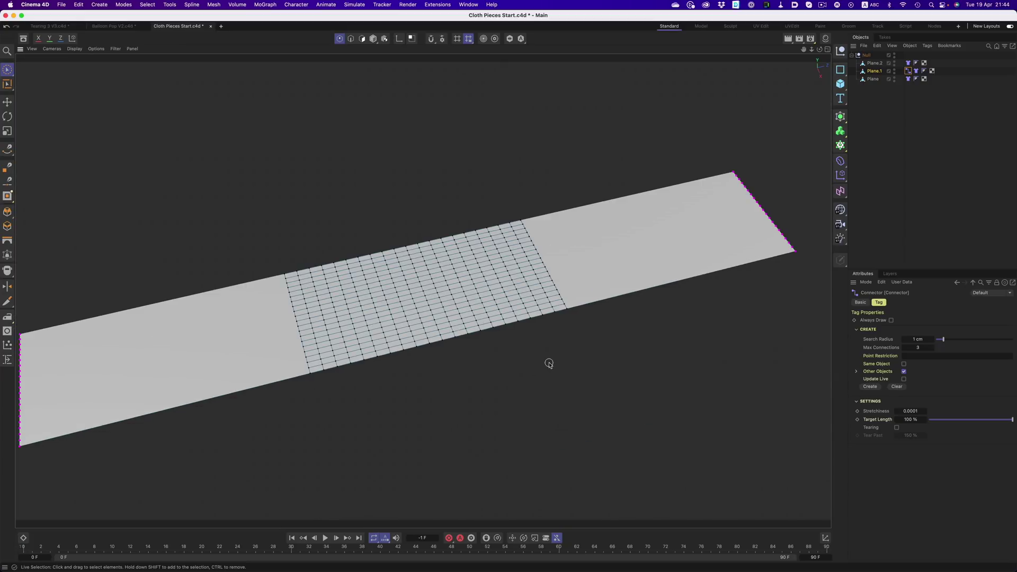
Play the simulation of the connected cloth pieces, including the tearing connector version in Cloth Pieces End 2.c4d.
{"action": "left_click", "coordinate": [325, 538]}
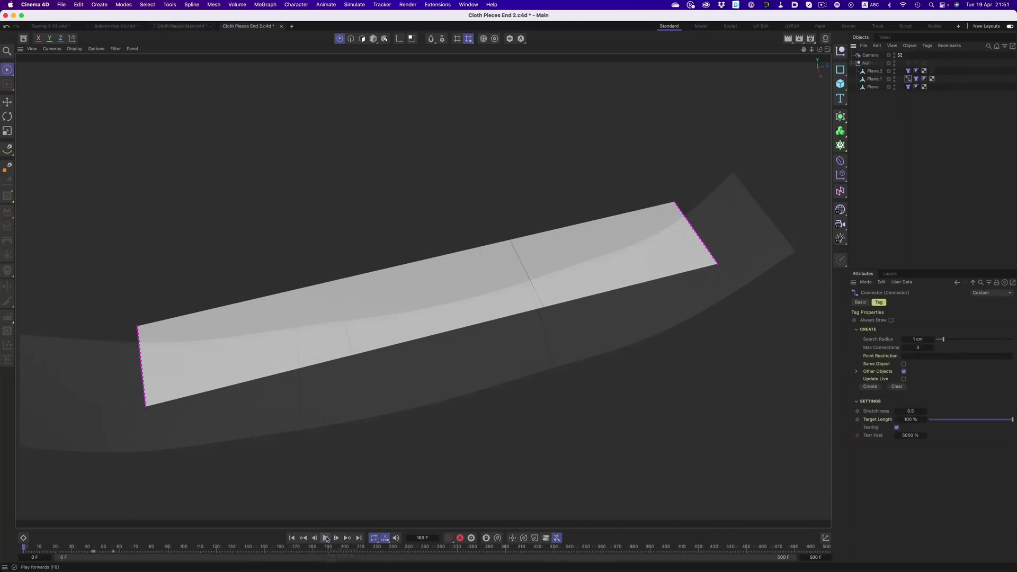
{"action": "left_click", "coordinate": [325, 538]}
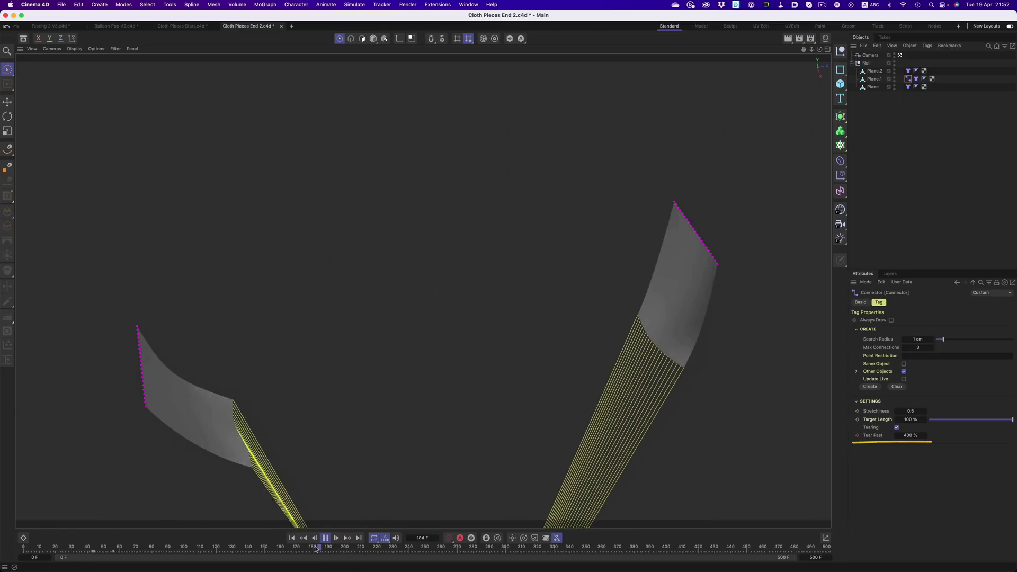
{"action": "left_click", "coordinate": [293, 538]}
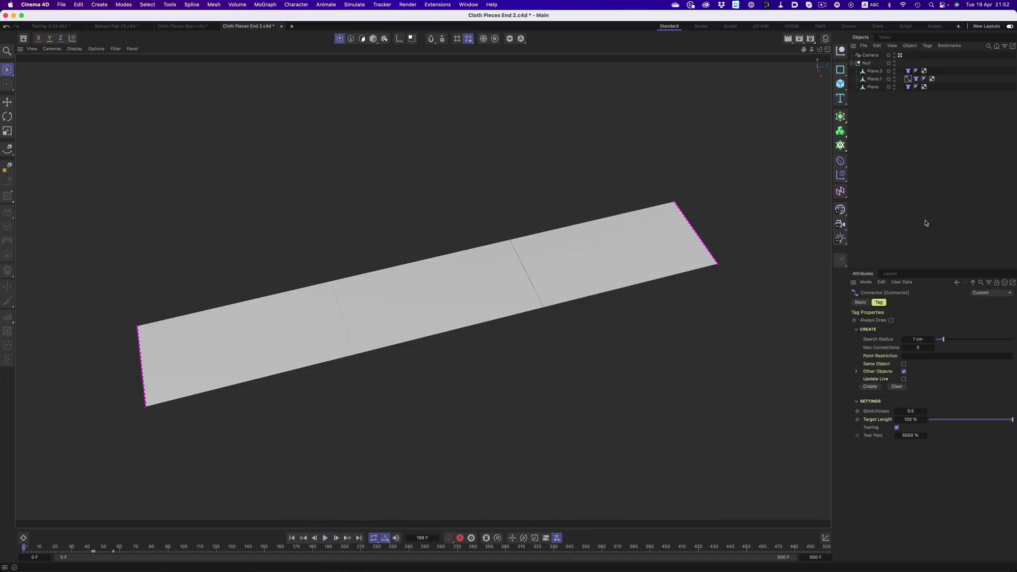
{"action": "left_click", "coordinate": [866, 168]}
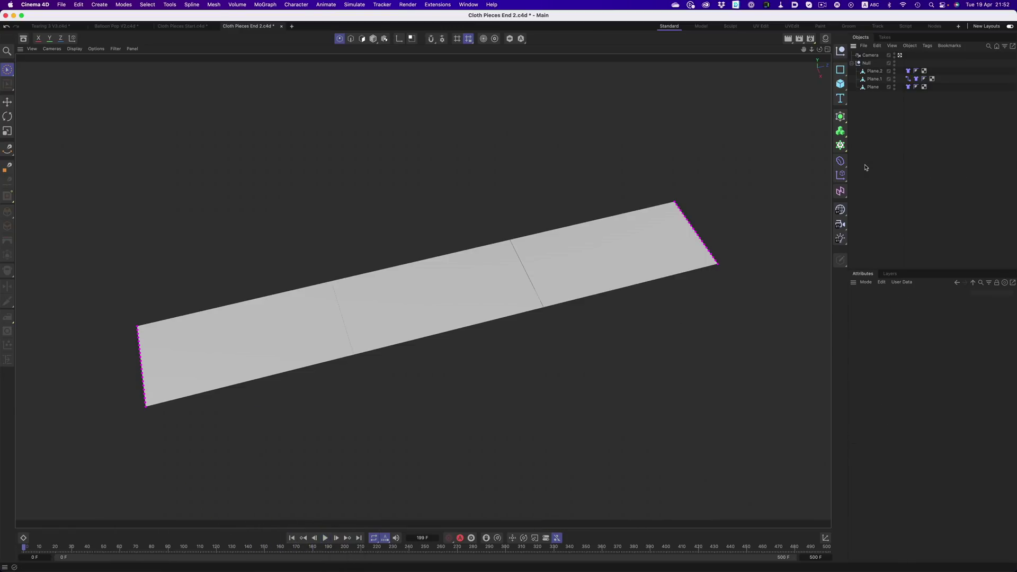
{"action": "left_click", "coordinate": [326, 538]}
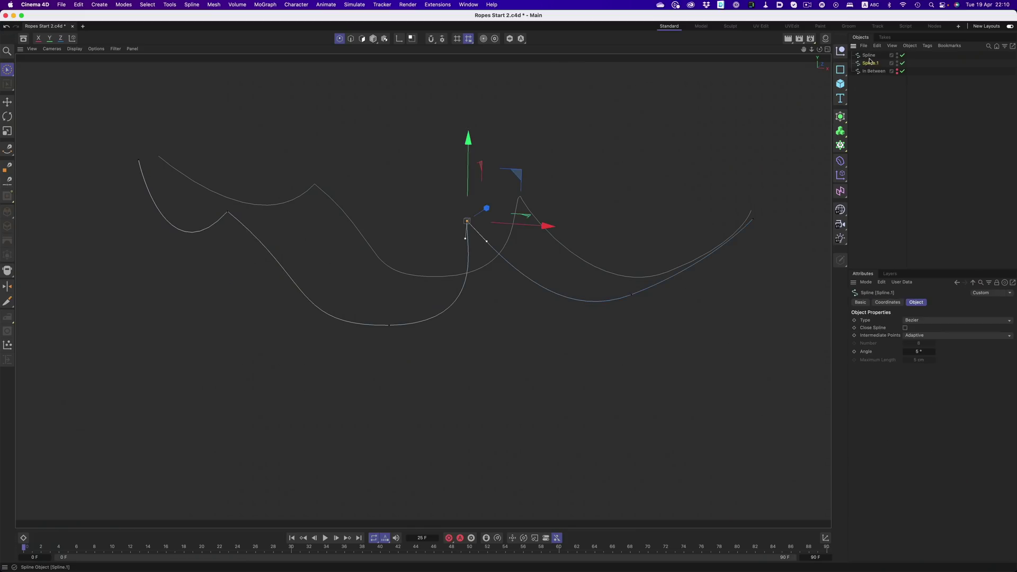
Add Rope tags to the Spline and Spline.1 objects, then preview the simulation and rewind it.
{"action": "right_click", "coordinate": [870, 67]}
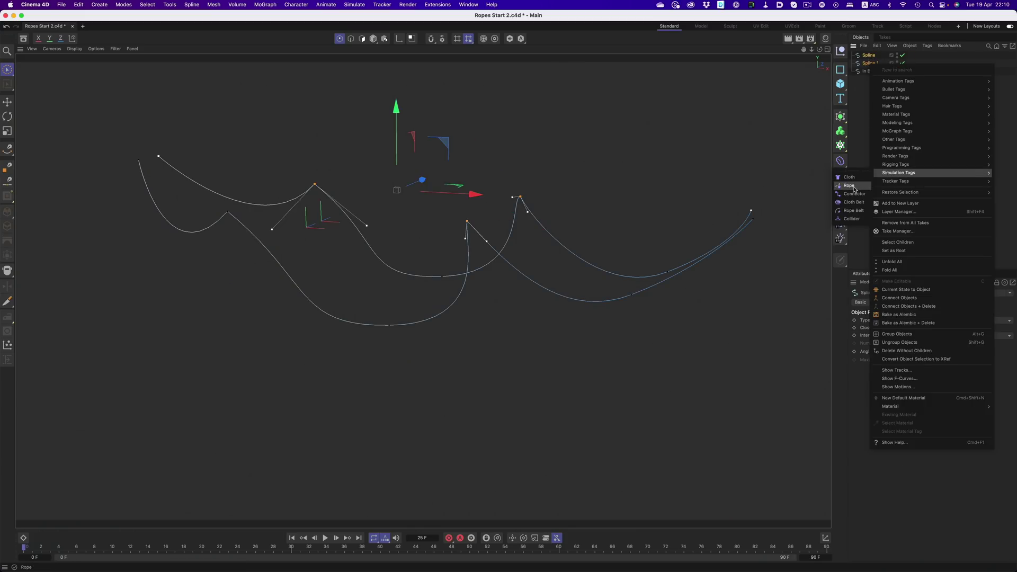
{"action": "left_click", "coordinate": [850, 186]}
{"action": "left_click", "coordinate": [870, 152]}
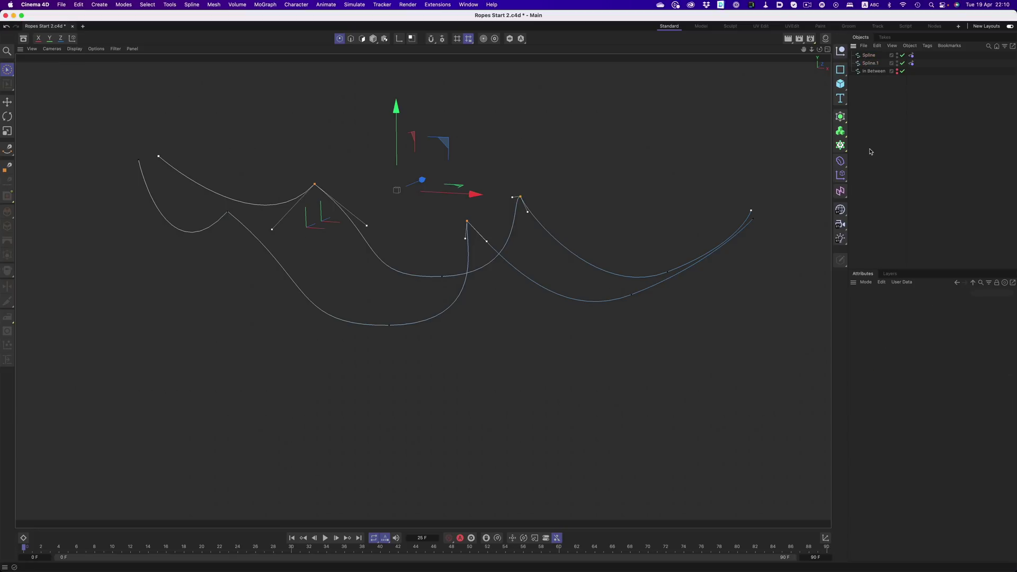
{"action": "left_click", "coordinate": [326, 538]}
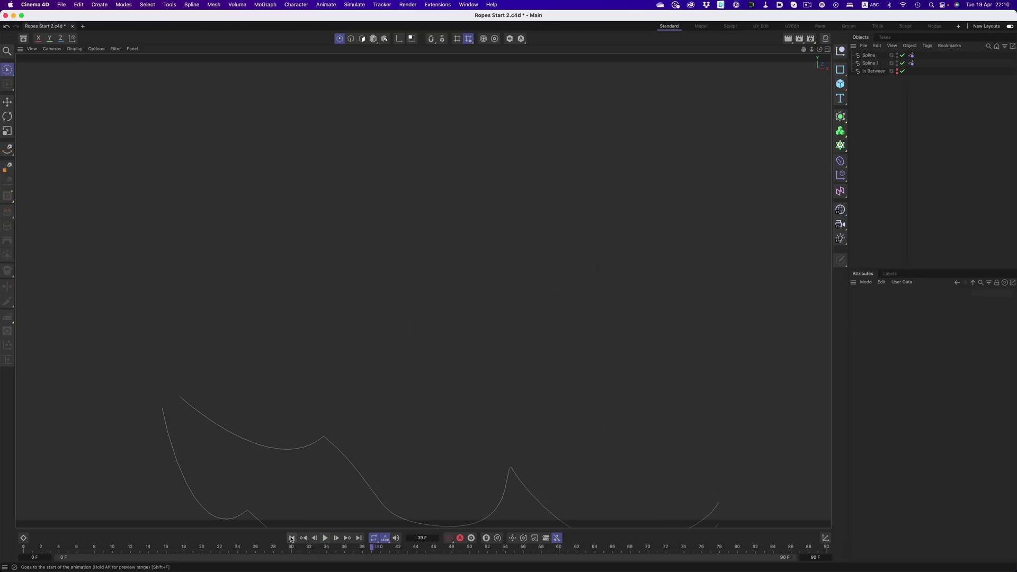
{"action": "left_click", "coordinate": [292, 539]}
Fix the selected points of both splines through their Rope tags and play the hanging rope simulation.
{"action": "left_click", "coordinate": [870, 63]}
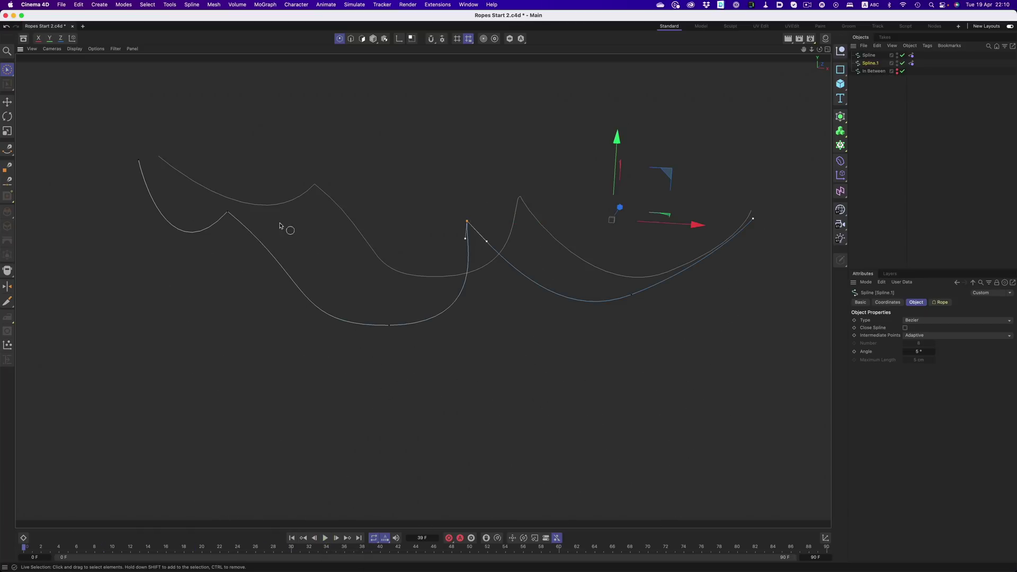
{"action": "left_click", "coordinate": [911, 63]}
{"action": "left_click", "coordinate": [911, 55]}
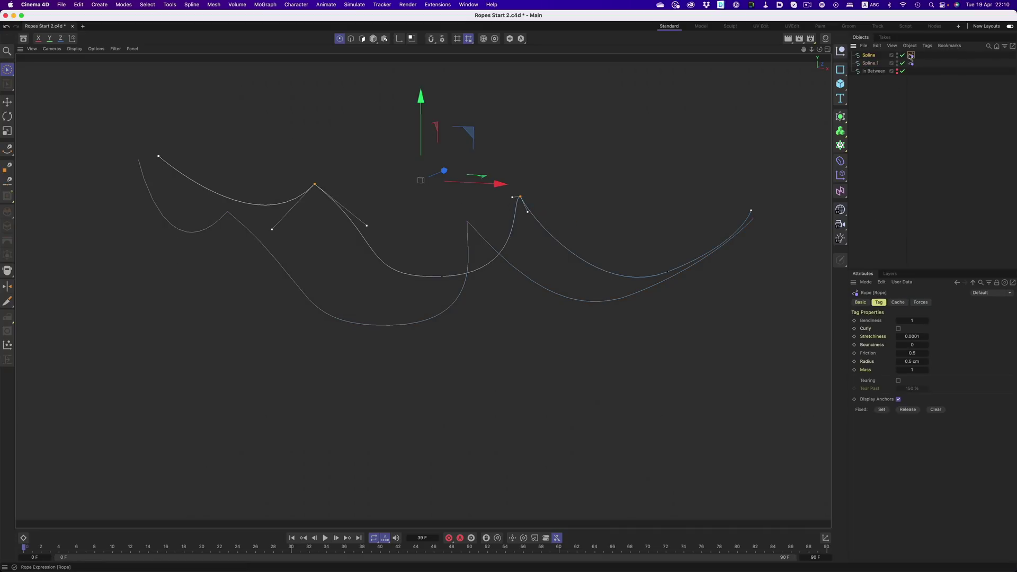
{"action": "left_click", "coordinate": [877, 176]}
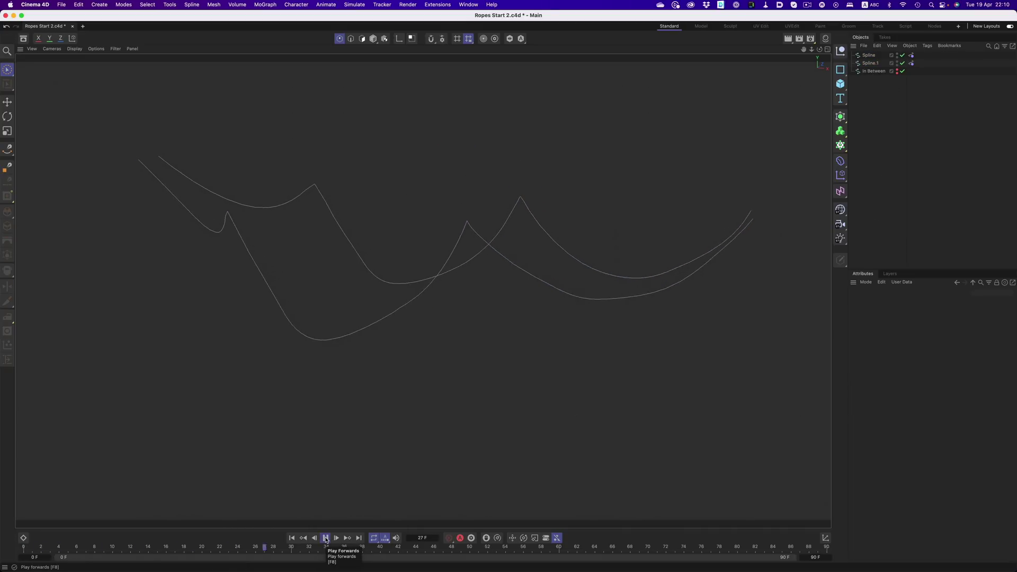
{"action": "left_click", "coordinate": [326, 538]}
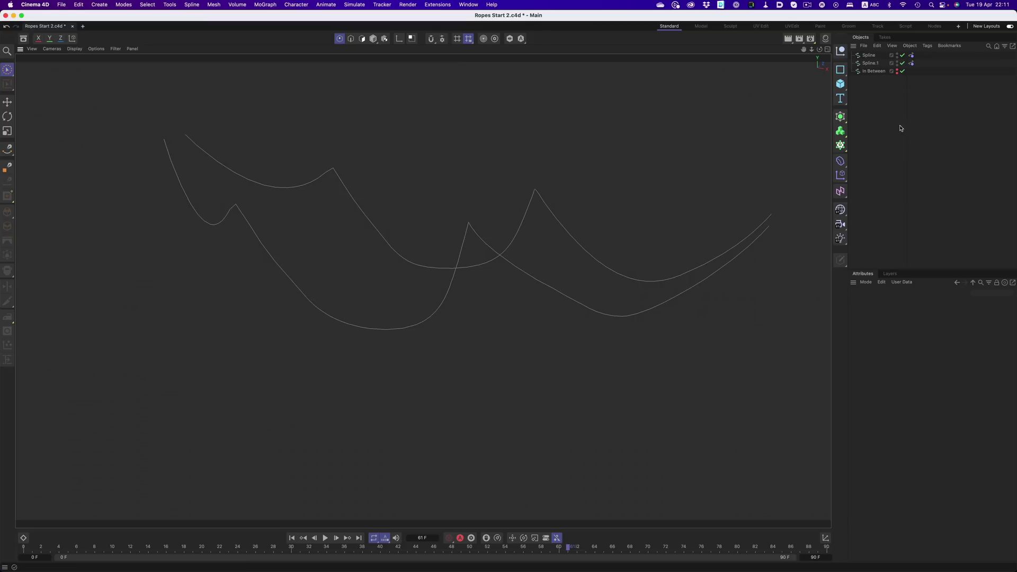
Add a Connector tag to the In Between spline.
{"action": "left_click", "coordinate": [876, 71]}
{"action": "right_click", "coordinate": [881, 72]}
{"action": "mouse_move", "coordinate": [905, 183]}
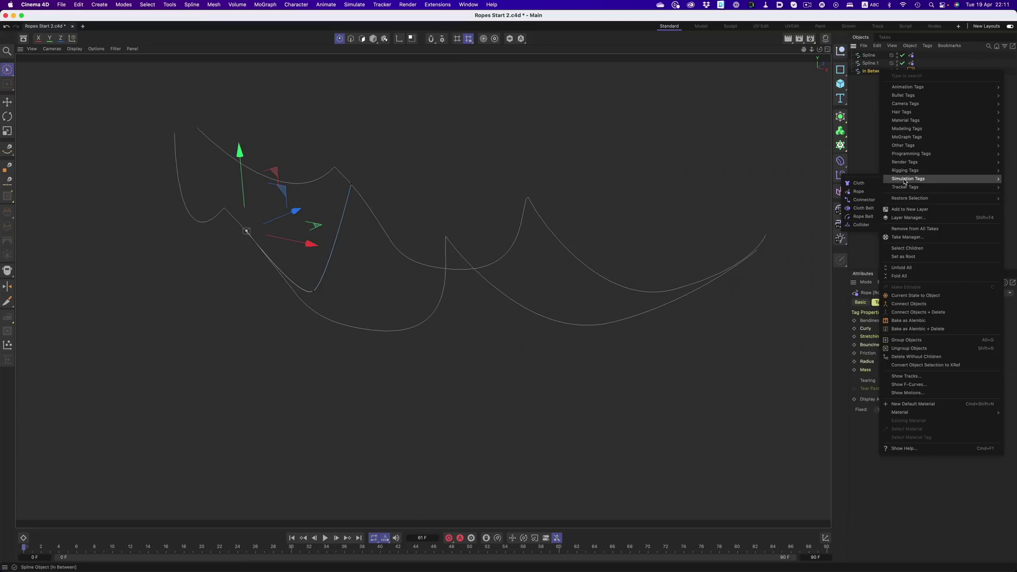
{"action": "left_click", "coordinate": [863, 200]}
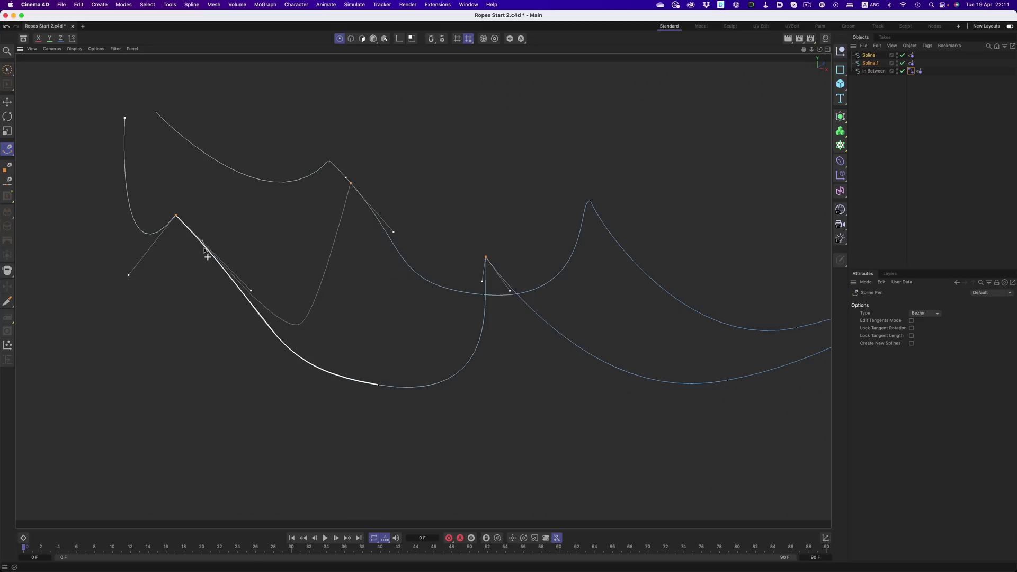
Connect the In Between spline to both ropes through its Connector tag and play the simulation.
{"action": "left_click_drag", "start_coordinate": [337, 221], "coordinate": [360, 197], "text": "alt"}
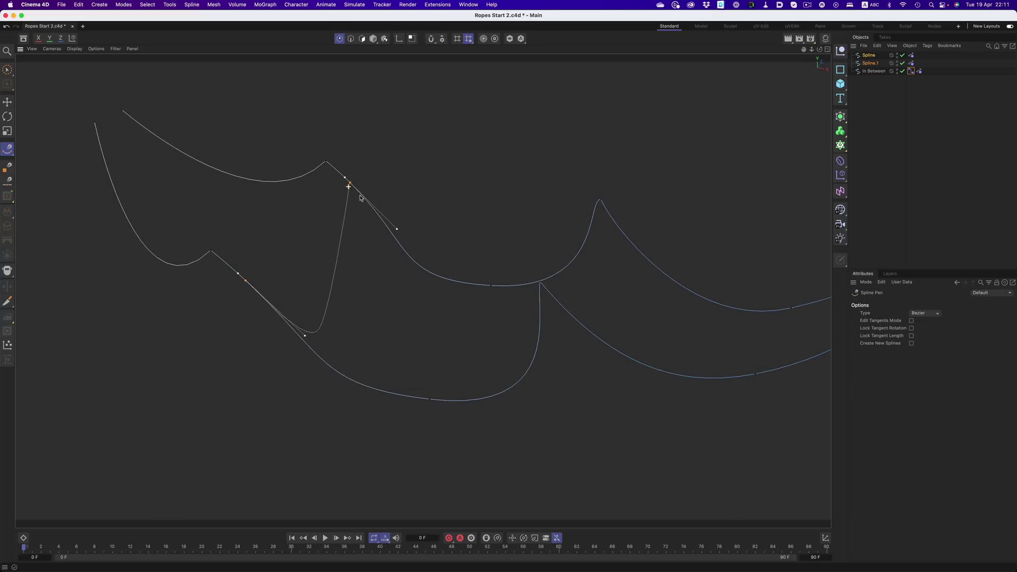
{"action": "left_click", "coordinate": [910, 72]}
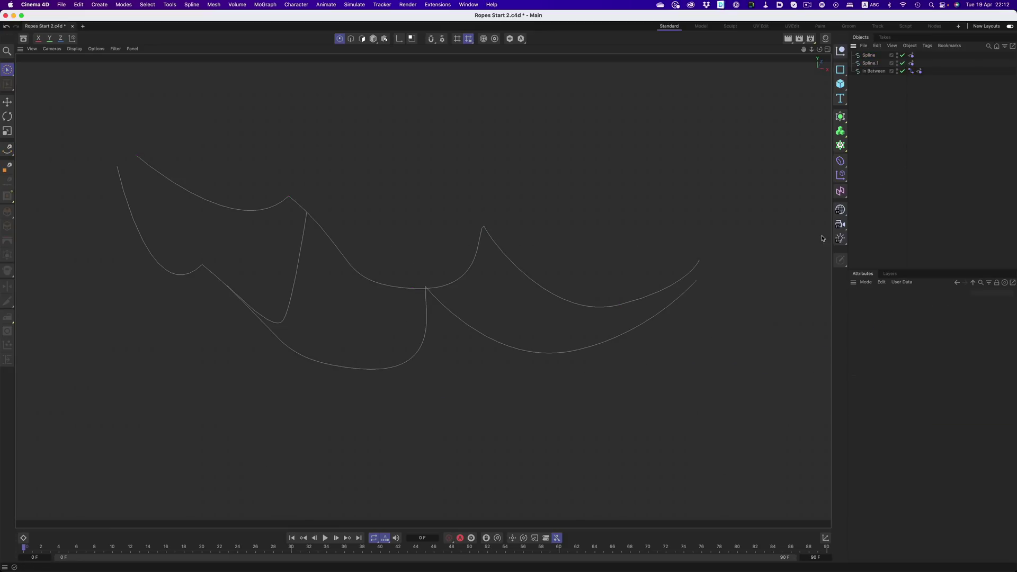
{"action": "left_click", "coordinate": [326, 538]}
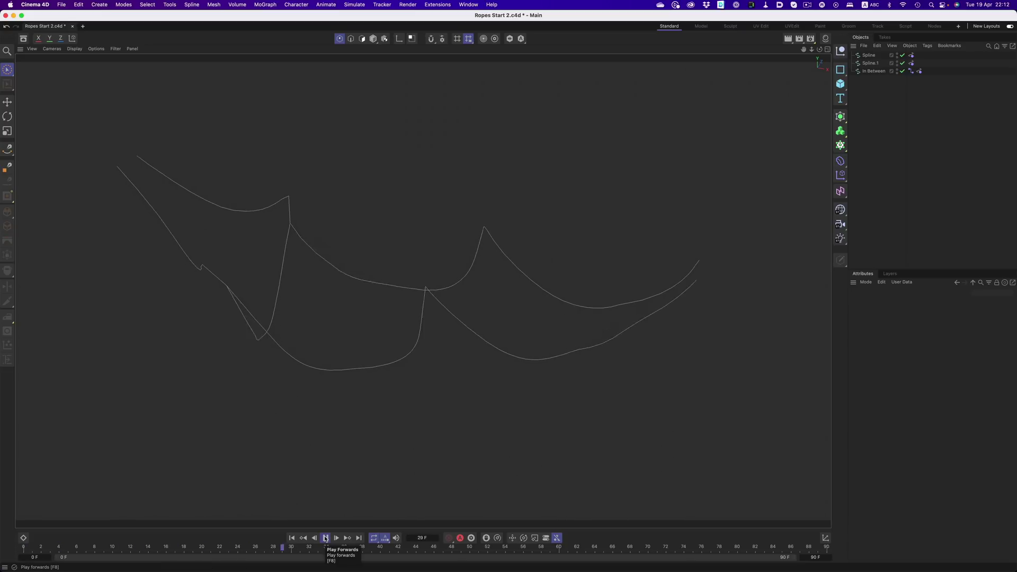
{"action": "left_click", "coordinate": [326, 538]}
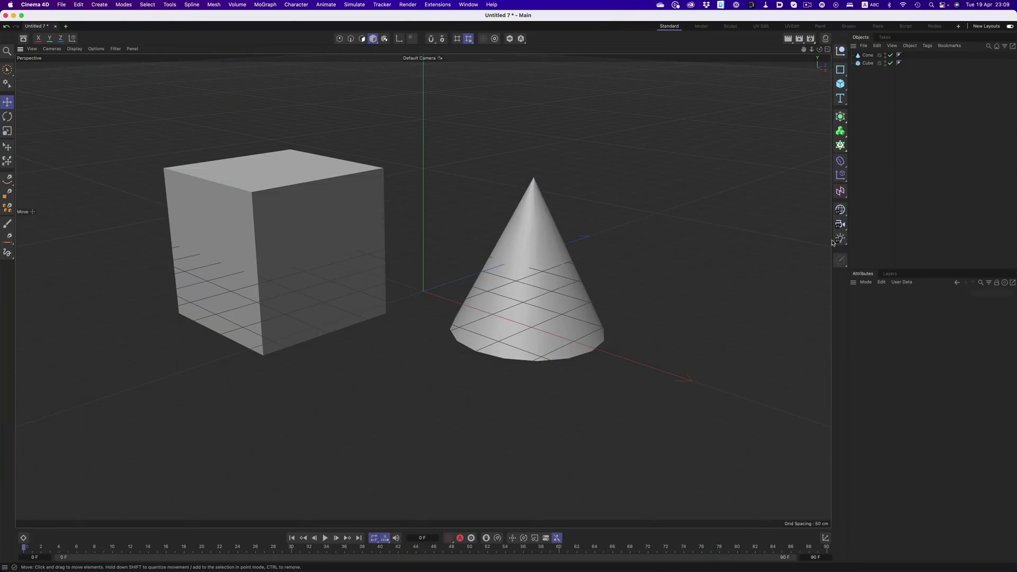
Place a standard area light in front of the cube and convert it to a Redshift light.
{"action": "left_click", "coordinate": [840, 239]}
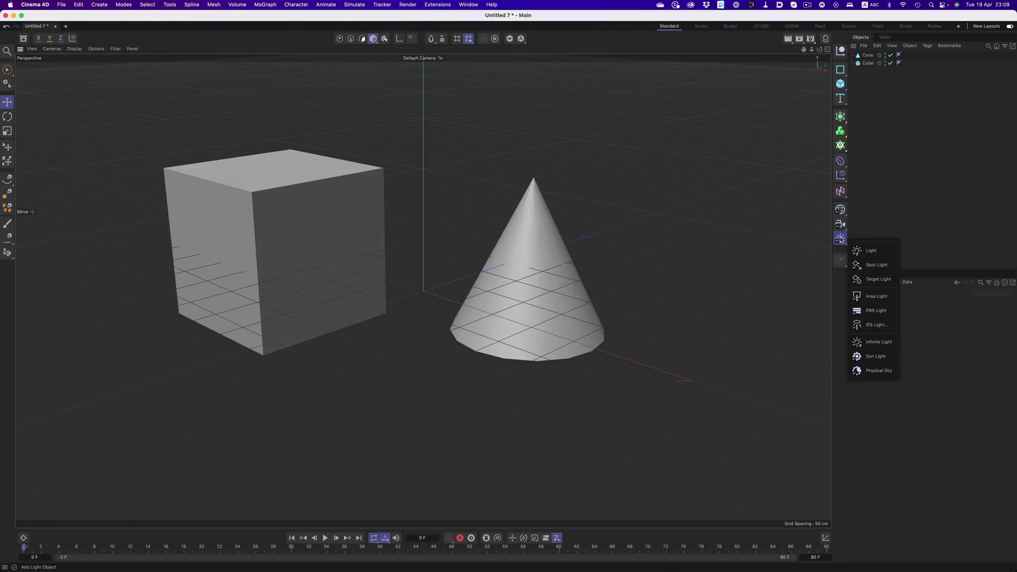
{"action": "left_click", "coordinate": [875, 298]}
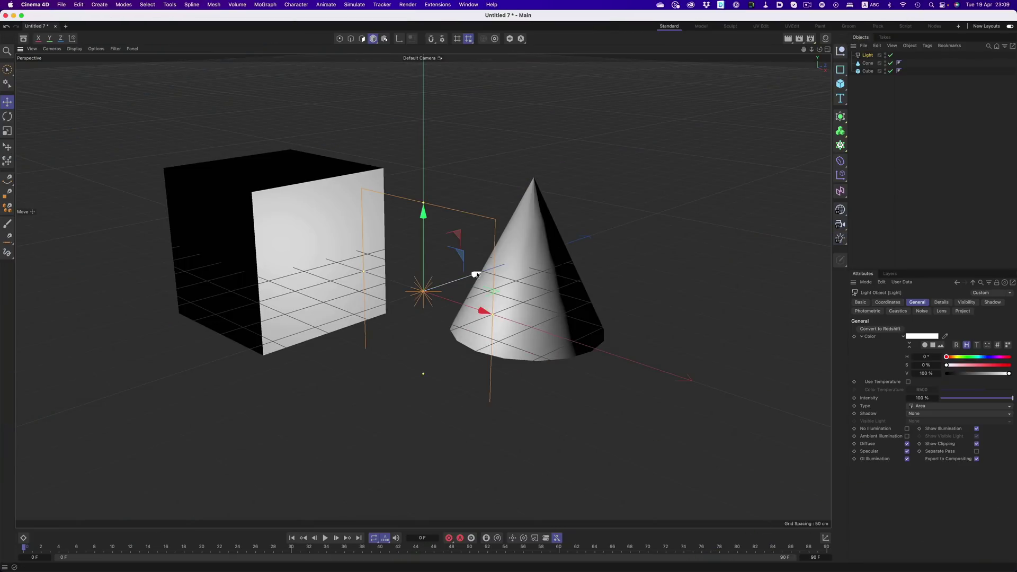
{"action": "left_click_drag", "start_coordinate": [424, 291], "coordinate": [220, 356]}
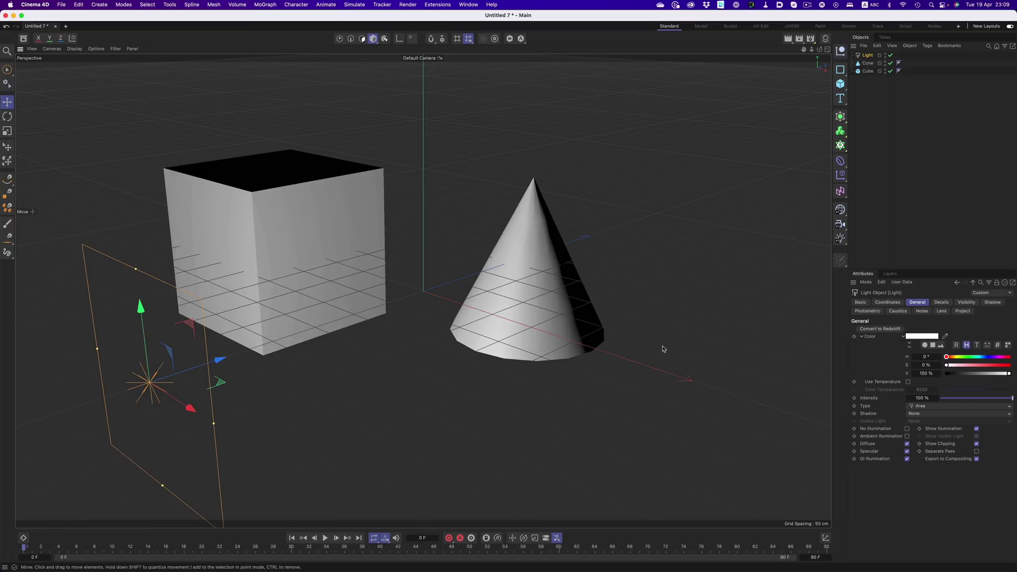
{"action": "left_click", "coordinate": [879, 329]}
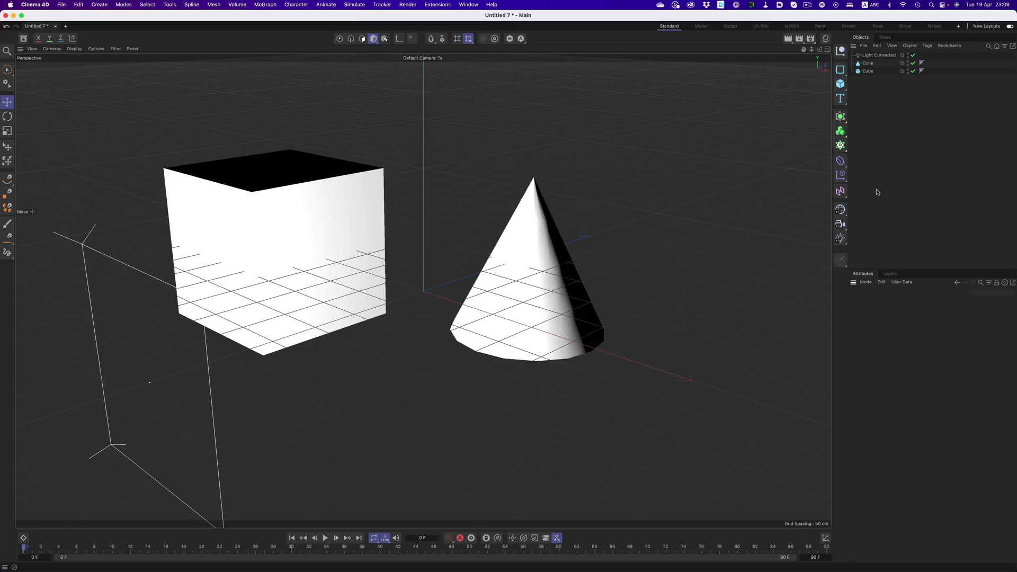
Delete the converted light and switch the renderer from Standard to Redshift in the render settings.
{"action": "left_click", "coordinate": [883, 56]}
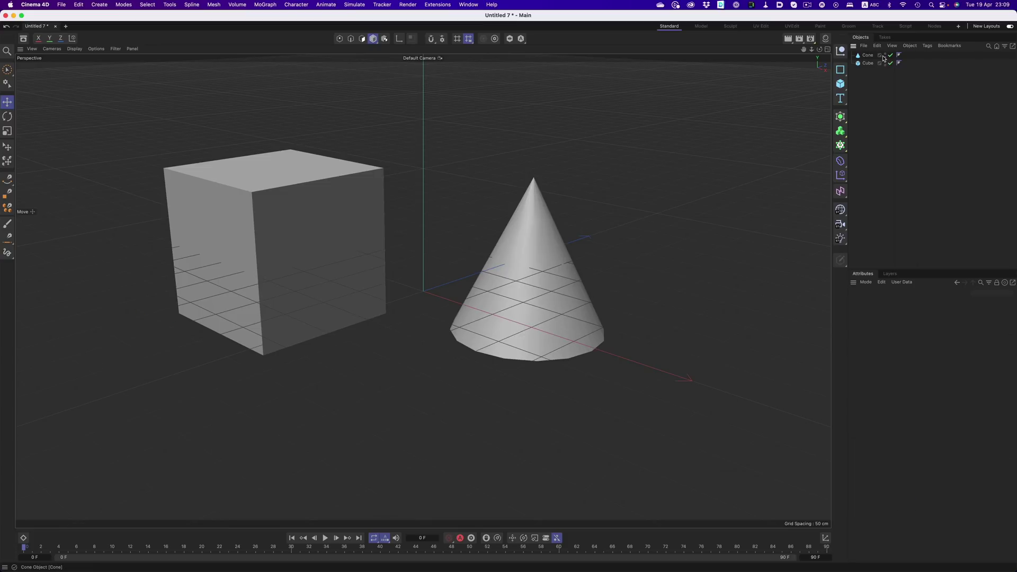
{"action": "left_click", "coordinate": [810, 40]}
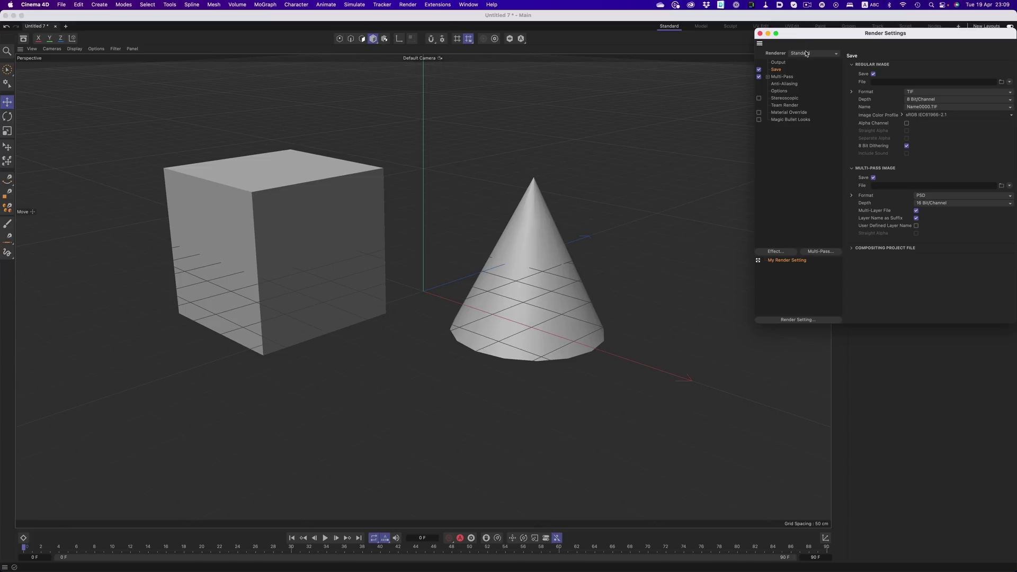
{"action": "left_click", "coordinate": [811, 53]}
{"action": "left_click", "coordinate": [809, 65]}
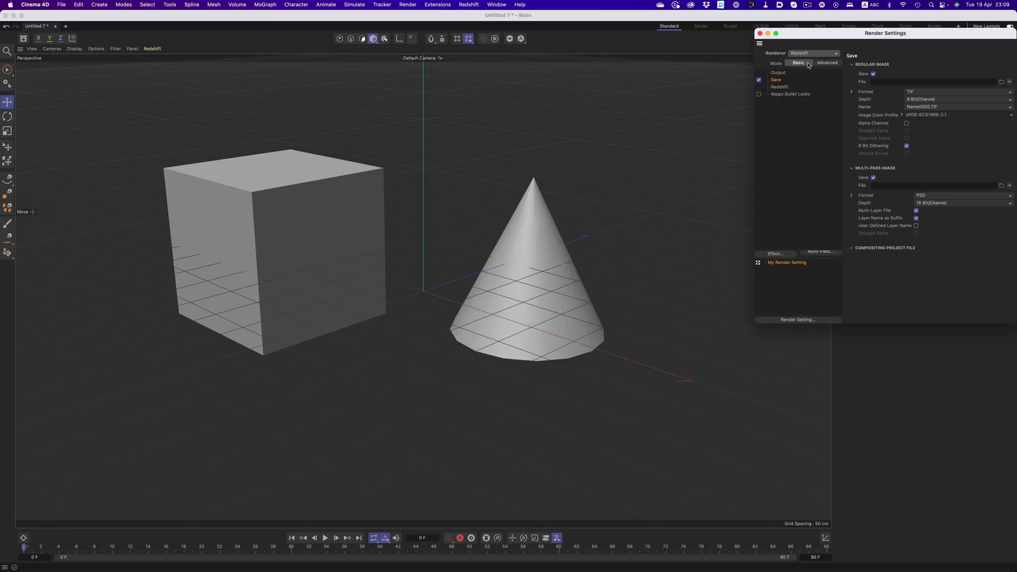
{"action": "left_click", "coordinate": [761, 34]}
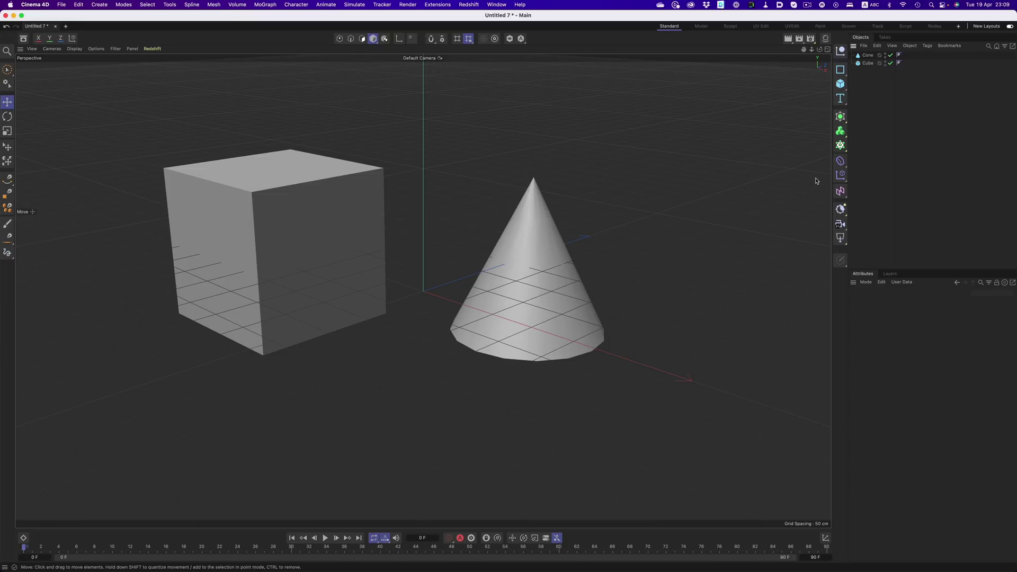
Add a Redshift area light to the scene and delete it.
{"action": "left_click", "coordinate": [840, 238]}
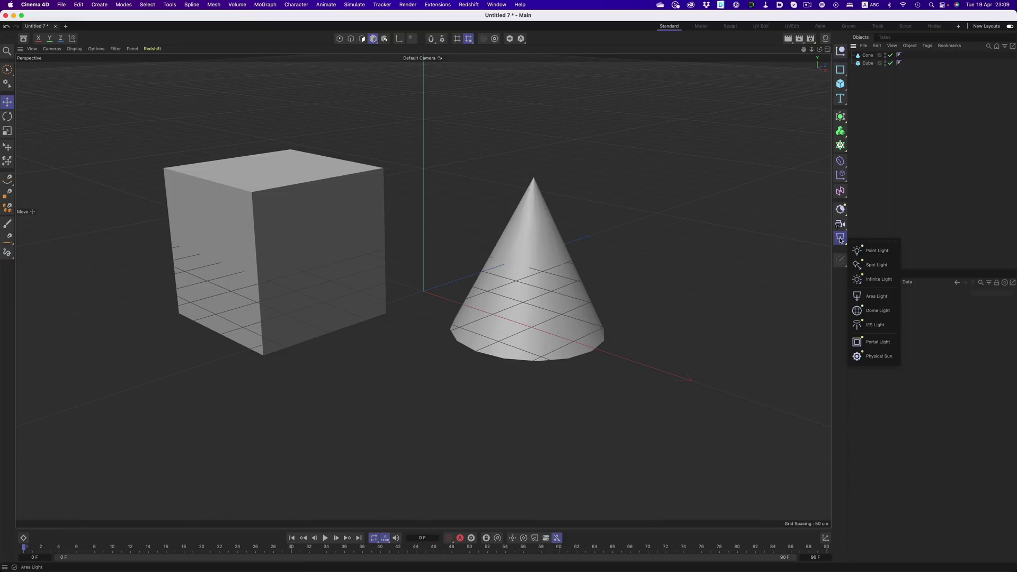
{"action": "left_click", "coordinate": [882, 299]}
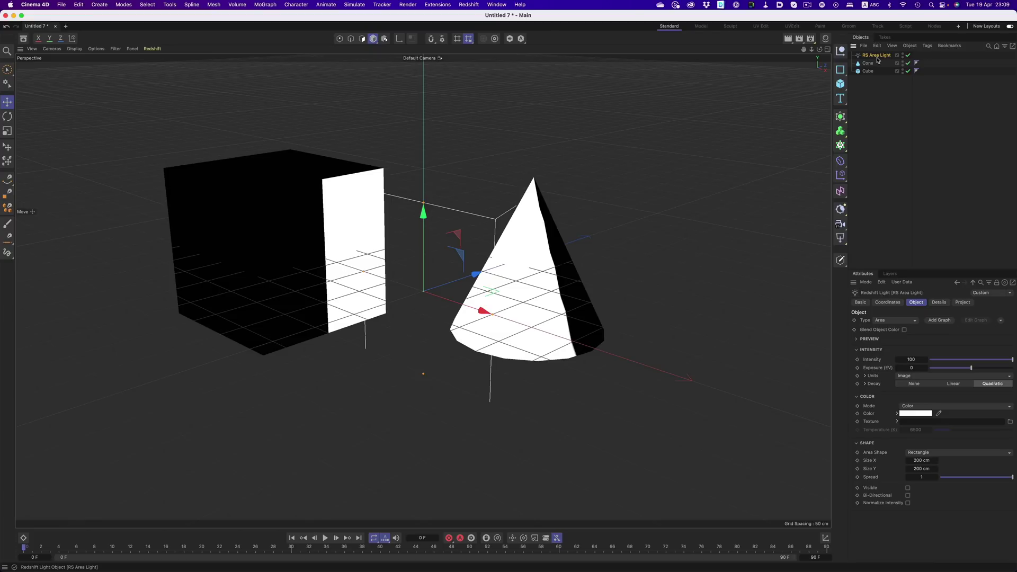
{"action": "key", "text": "Delete"}
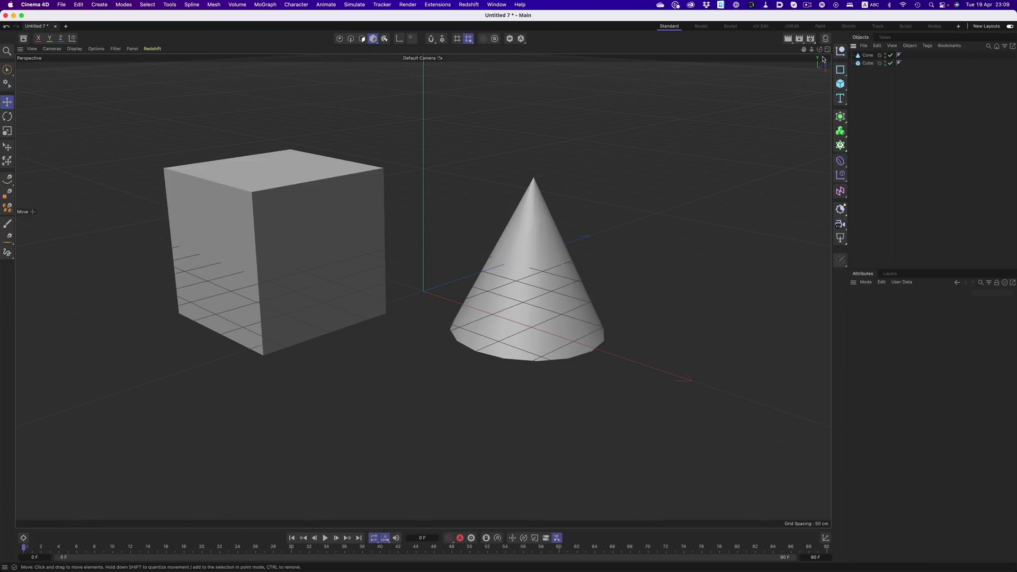
Switch the renderer to Standard in the render settings and create a standard material, opening it briefly for inspection.
{"action": "left_click", "coordinate": [812, 40]}
{"action": "left_click", "coordinate": [811, 39]}
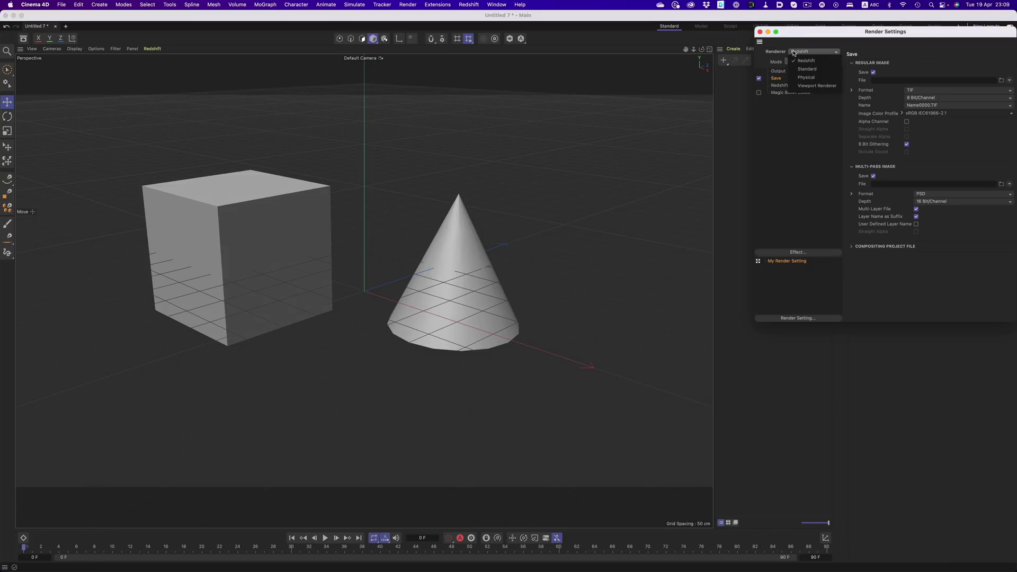
{"action": "left_click", "coordinate": [761, 33]}
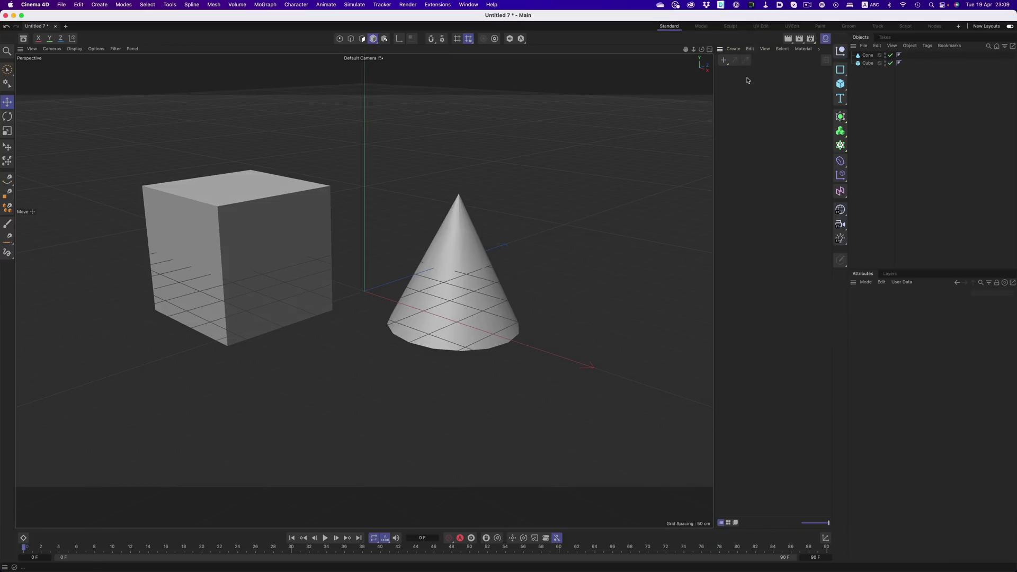
{"action": "double_click", "coordinate": [747, 79]}
{"action": "double_click", "coordinate": [727, 79]}
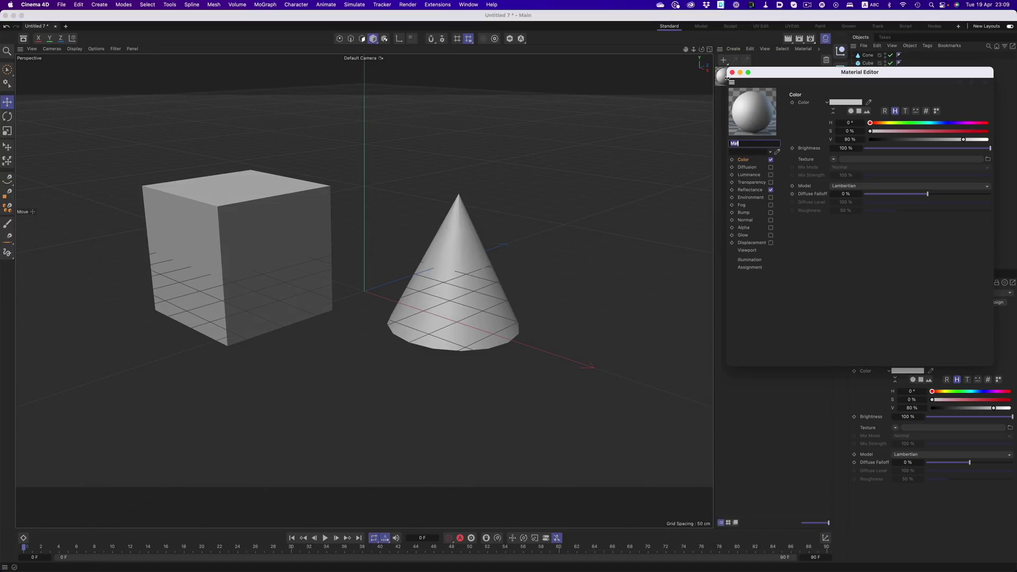
{"action": "left_click", "coordinate": [732, 72]}
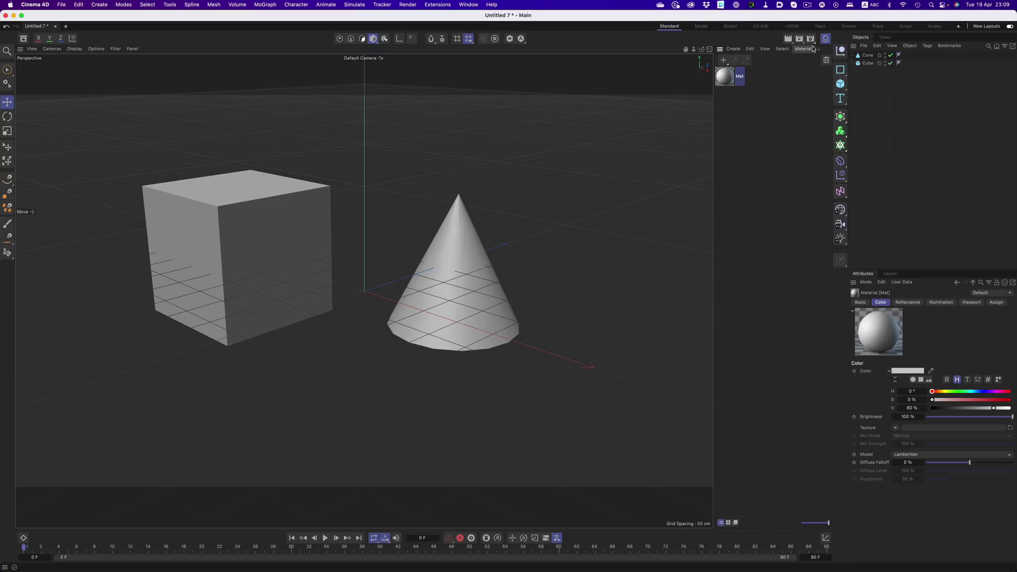
Set the renderer back to Redshift and create a default Redshift material.
{"action": "left_click", "coordinate": [811, 39]}
{"action": "left_click", "coordinate": [808, 53]}
{"action": "left_click", "coordinate": [803, 68]}
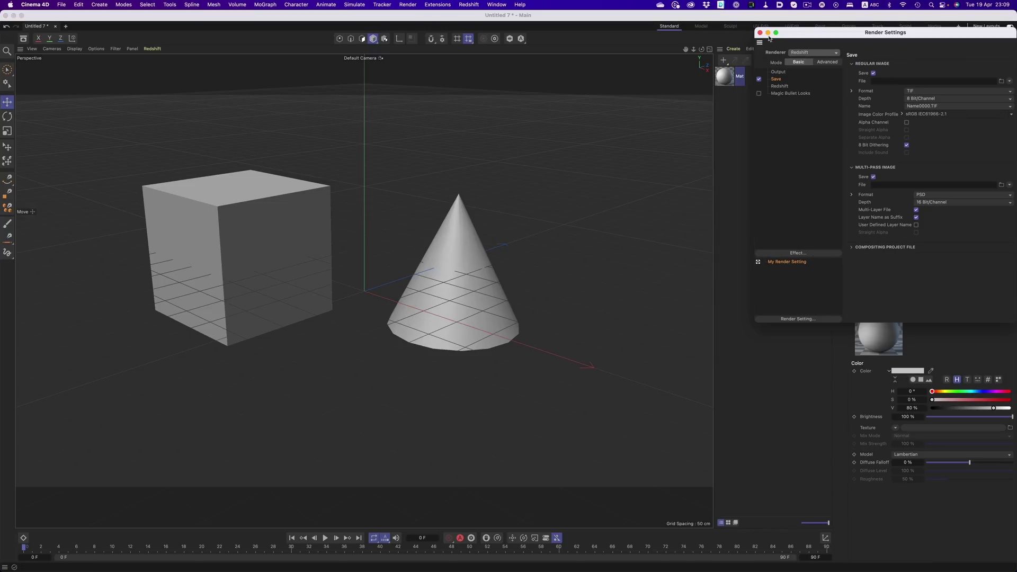
{"action": "left_click", "coordinate": [760, 33]}
{"action": "double_click", "coordinate": [729, 115]}
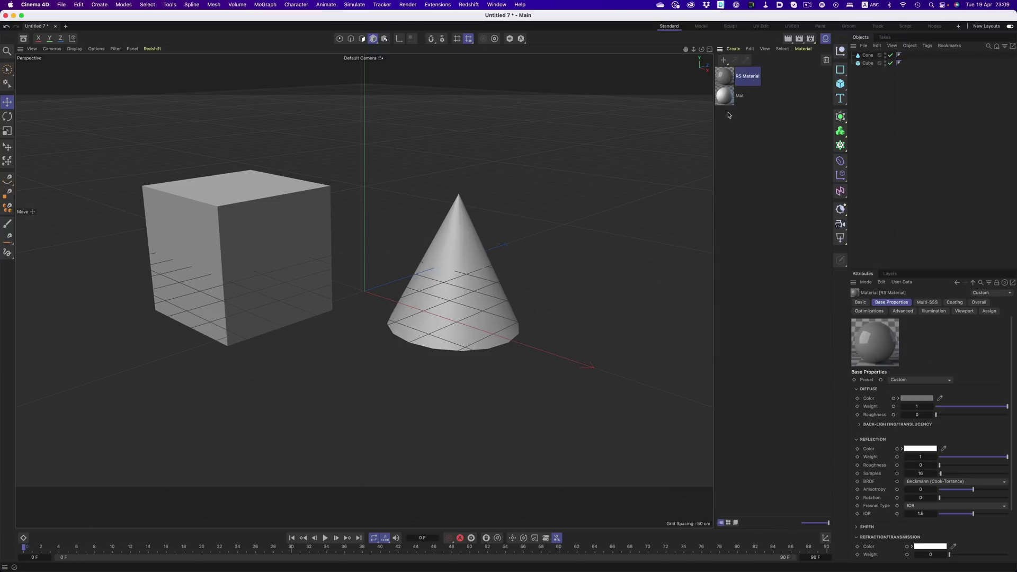
Open the RS Material's node graph and add a Standard Material node beside the RS Material node.
{"action": "double_click", "coordinate": [730, 77]}
{"action": "double_click", "coordinate": [344, 218]}
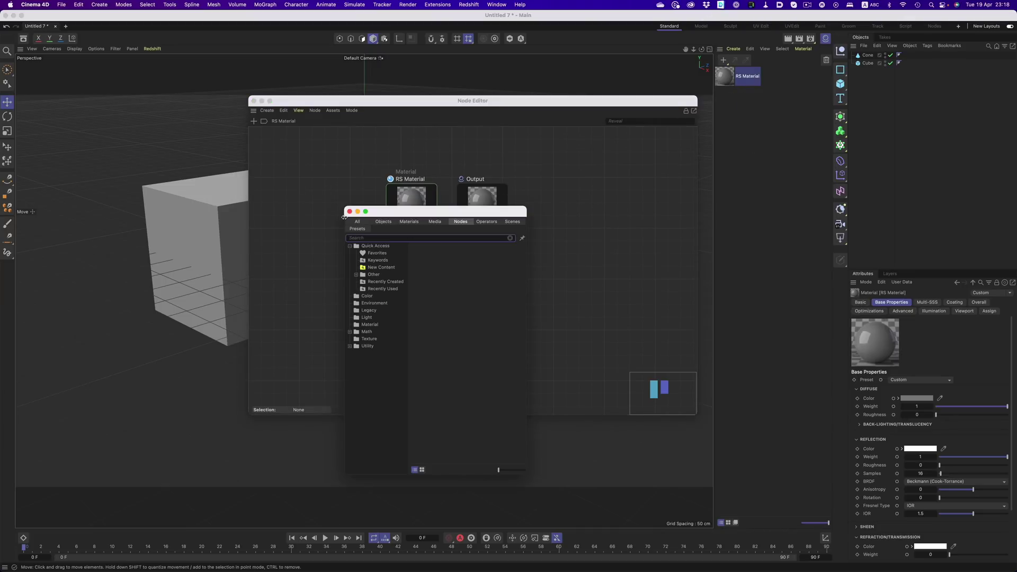
{"action": "left_click", "coordinate": [368, 324]}
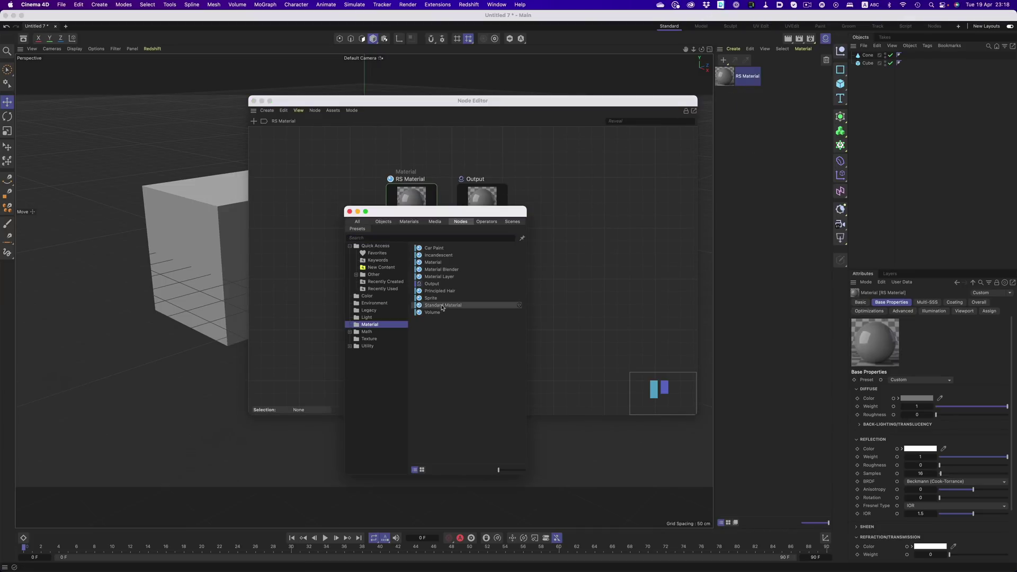
{"action": "left_click_drag", "start_coordinate": [443, 305], "coordinate": [330, 204]}
{"action": "key", "text": "Escape"}
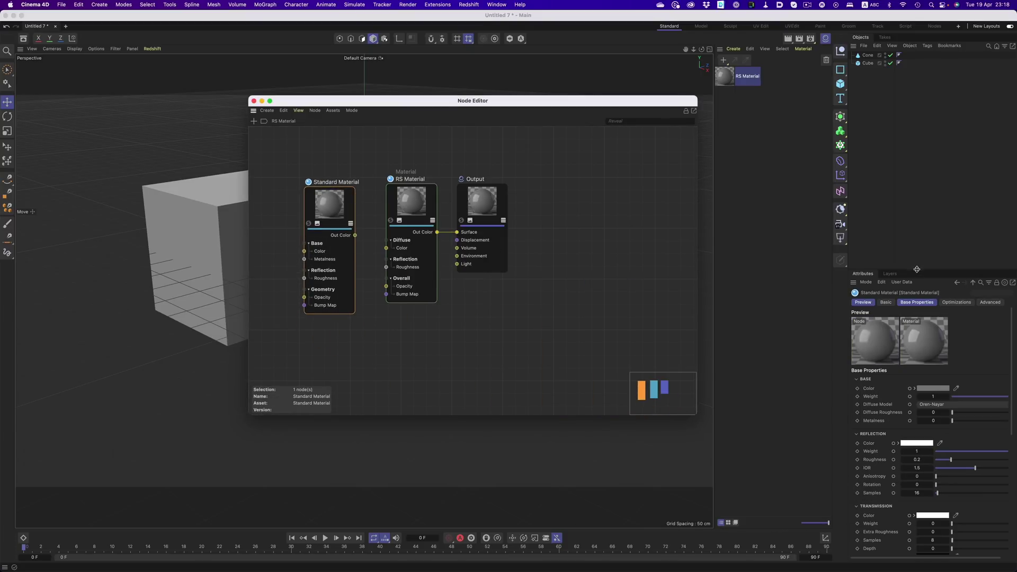
Review the Standard Material node's base properties and connect its Out Color to the Surface input of the Output node.
{"action": "left_click_drag", "start_coordinate": [917, 270], "coordinate": [903, 87]}
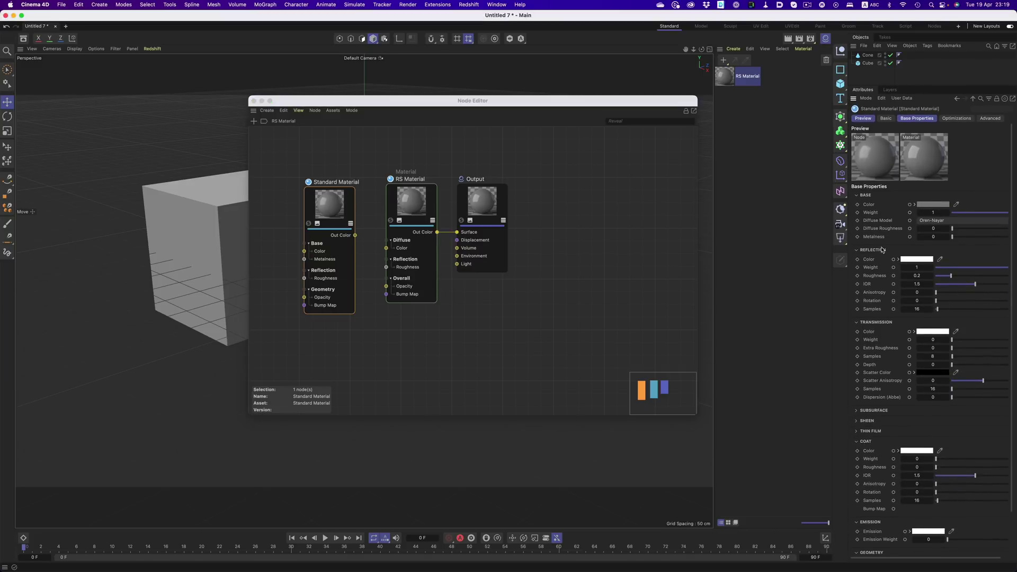
{"action": "scroll", "coordinate": [876, 275], "scroll_direction": "down", "scroll_amount": 3}
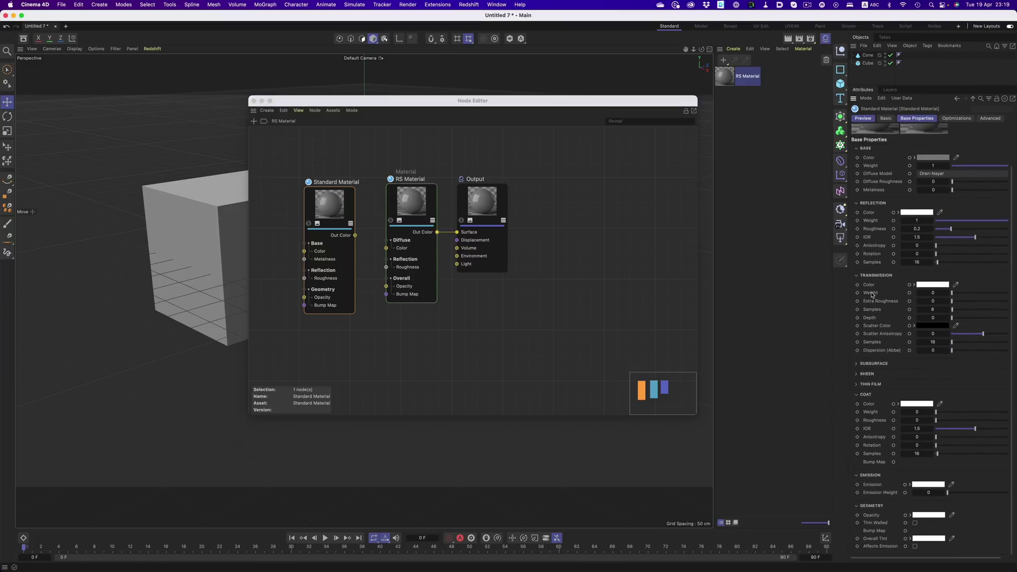
{"action": "scroll", "coordinate": [873, 294], "scroll_direction": "up", "scroll_amount": 3}
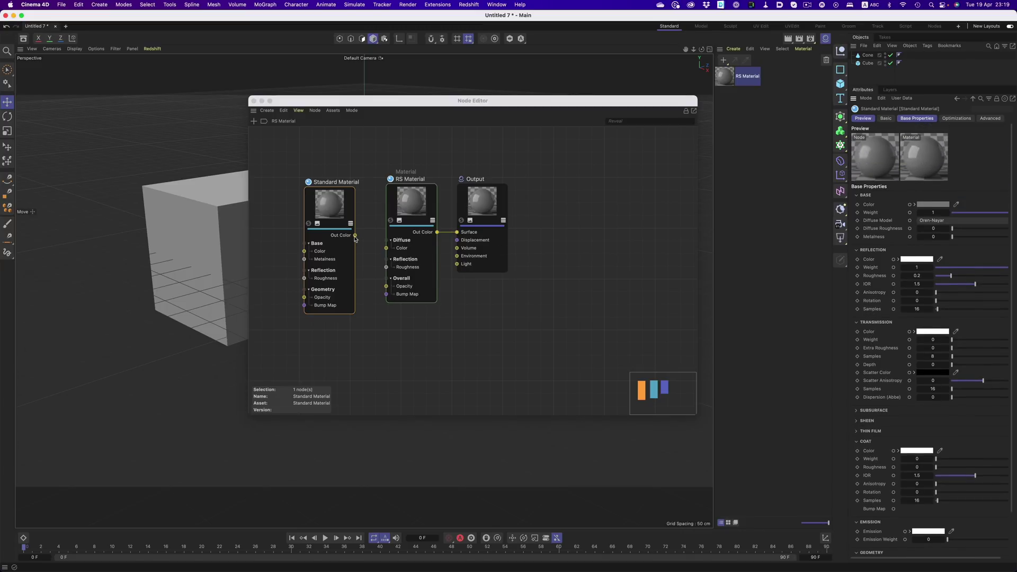
{"action": "left_click_drag", "start_coordinate": [355, 235], "coordinate": [456, 232]}
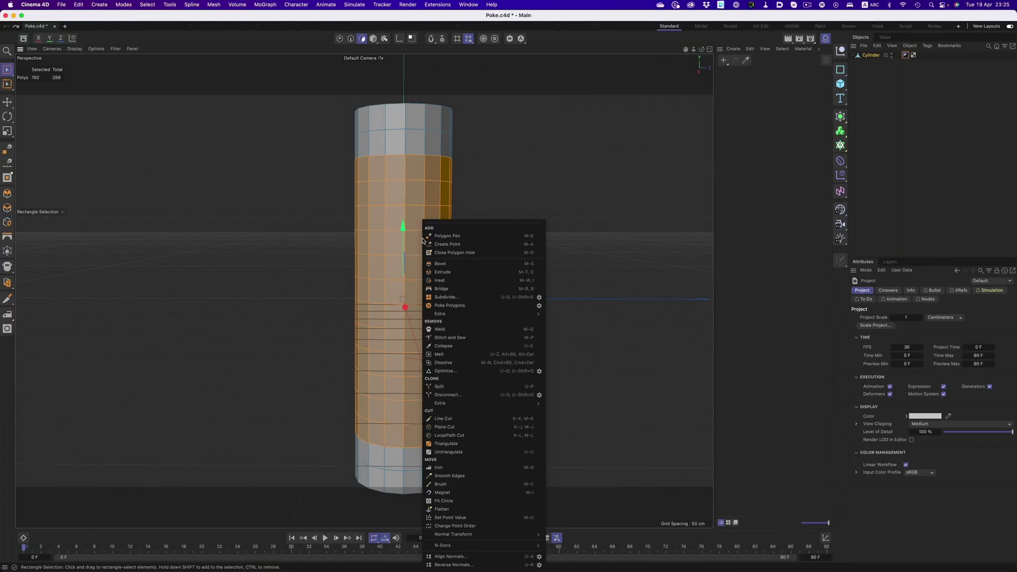
Poke the selected polygons of the cylinder with a 5 cm offset, keeping Select Vertices on, and inspect the spiked surface.
{"action": "left_click", "coordinate": [539, 305]}
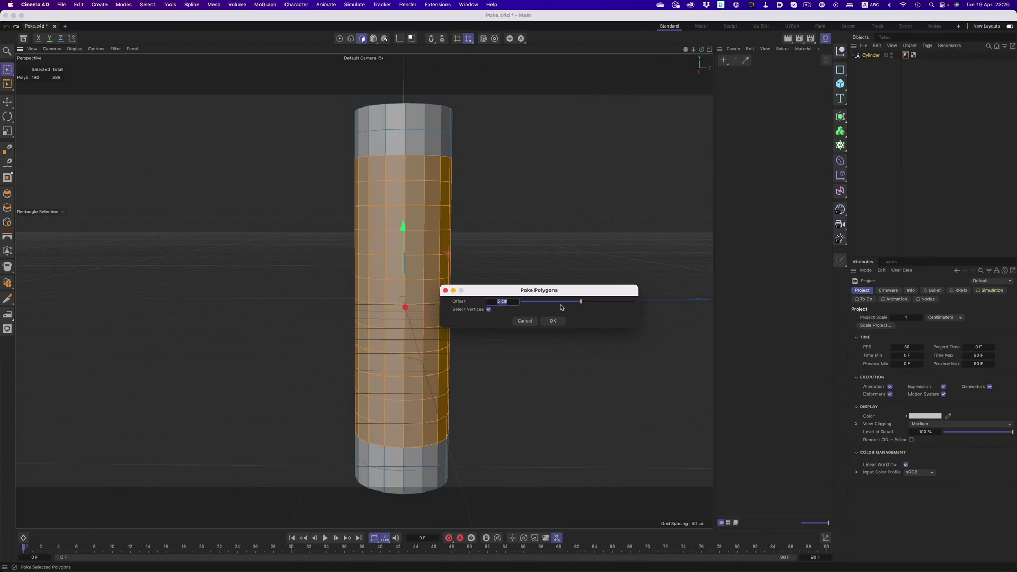
{"action": "left_click", "coordinate": [554, 321]}
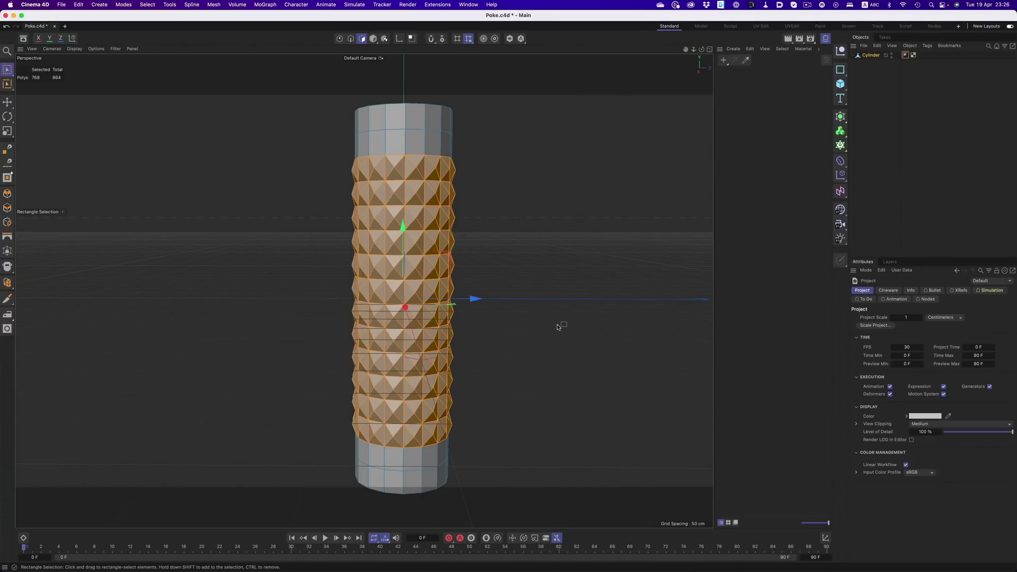
{"action": "left_click", "coordinate": [760, 211]}
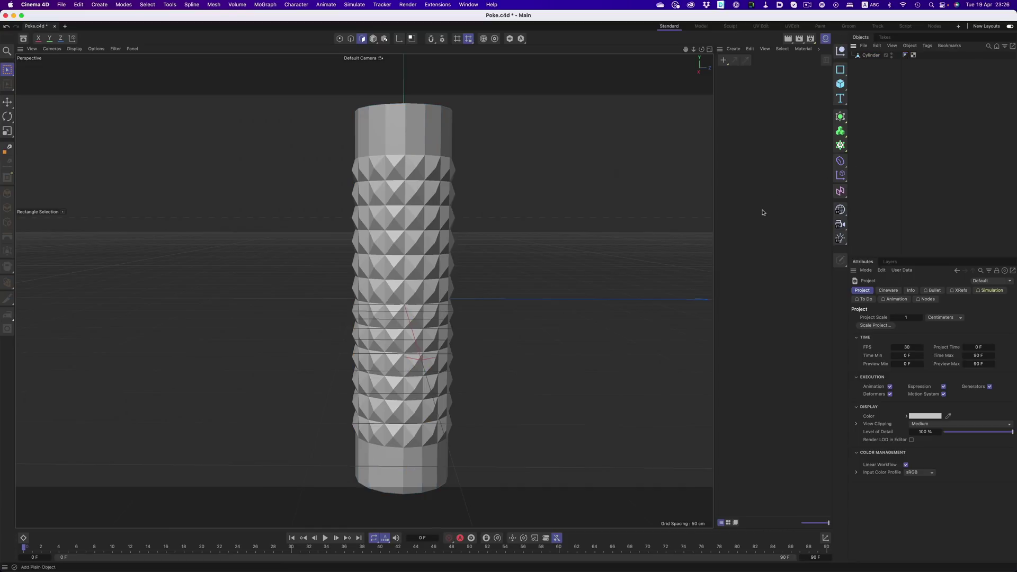
{"action": "left_click_drag", "start_coordinate": [483, 279], "coordinate": [512, 281], "text": "alt"}
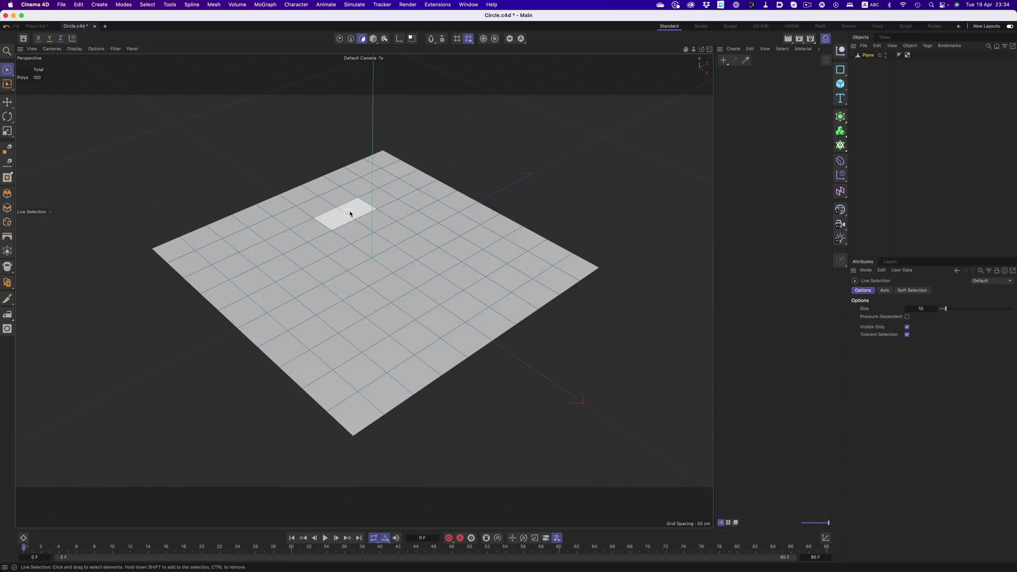
Select a block of four polygons on the plane and shape it with Fit Circle at about 120% scale.
{"action": "mouse_move", "coordinate": [352, 211]}
{"action": "left_mouse_down"}
{"action": "mouse_move", "coordinate": [354, 231]}
{"action": "mouse_move", "coordinate": [359, 215]}
{"action": "left_mouse_up"}
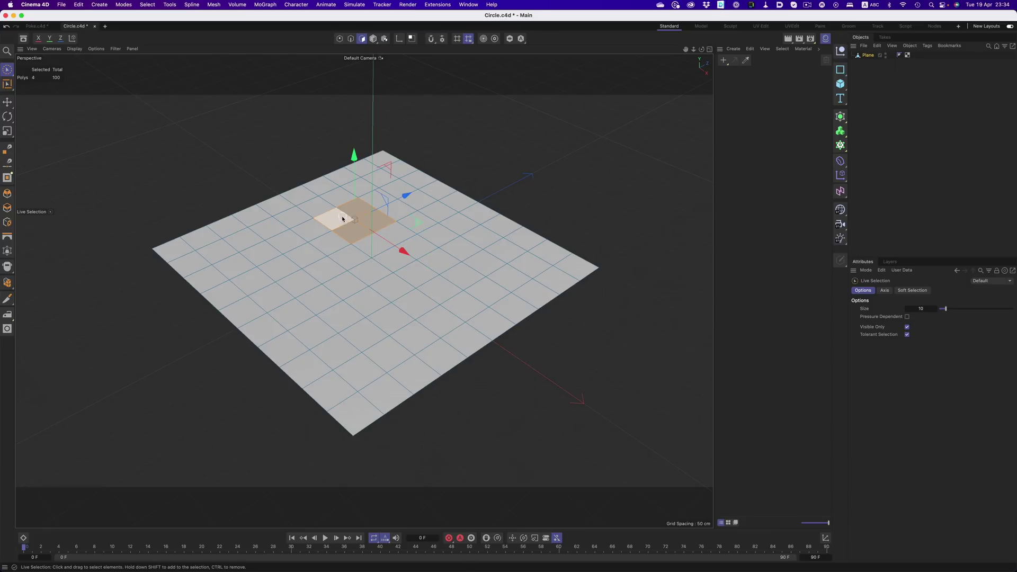
{"action": "right_click", "coordinate": [342, 217]}
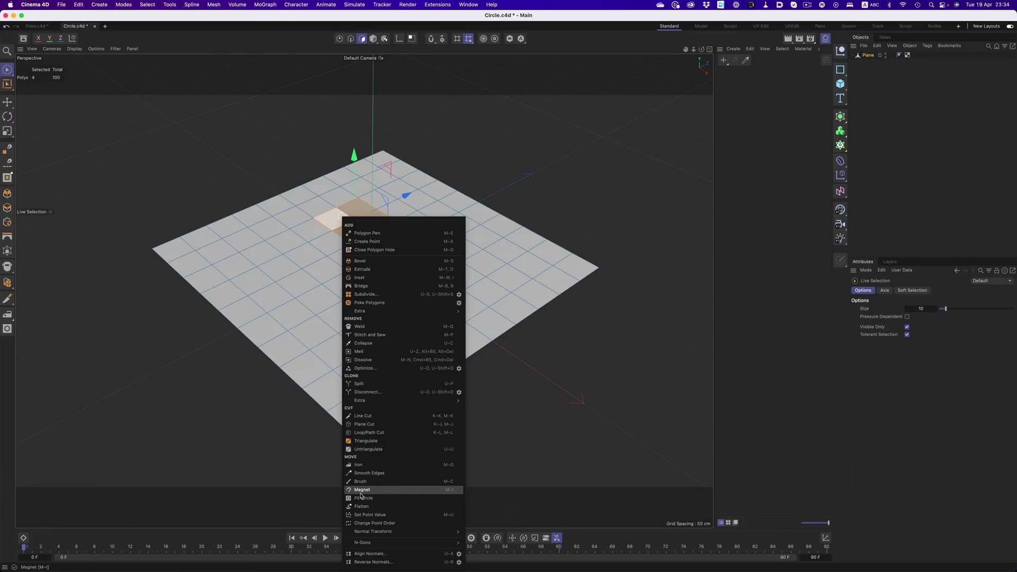
{"action": "left_click", "coordinate": [363, 498]}
{"action": "mouse_move", "coordinate": [352, 229]}
{"action": "left_mouse_down"}
{"action": "mouse_move", "coordinate": [365, 228]}
{"action": "mouse_move", "coordinate": [356, 229]}
{"action": "left_mouse_up"}
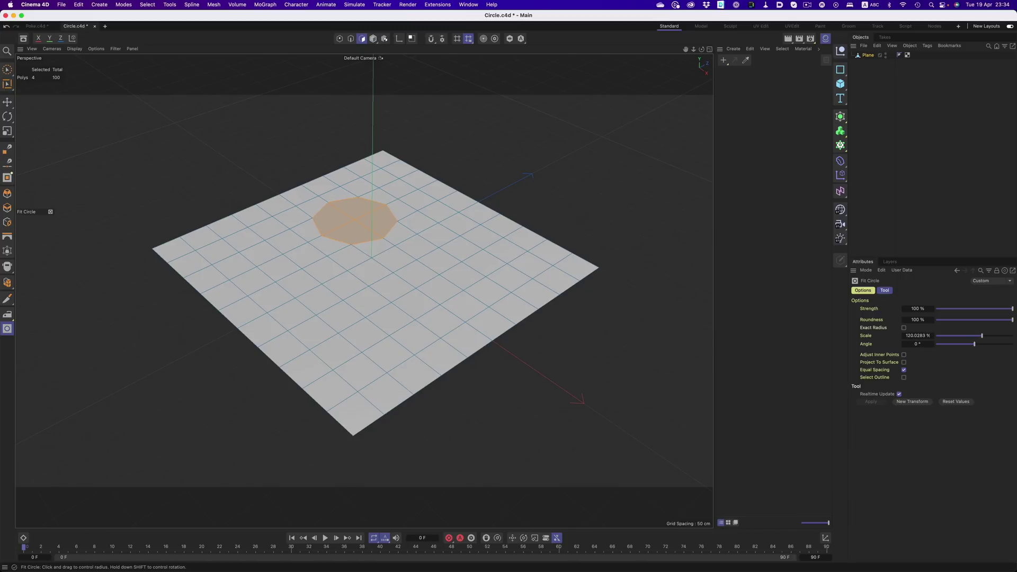
{"action": "left_click", "coordinate": [228, 174]}
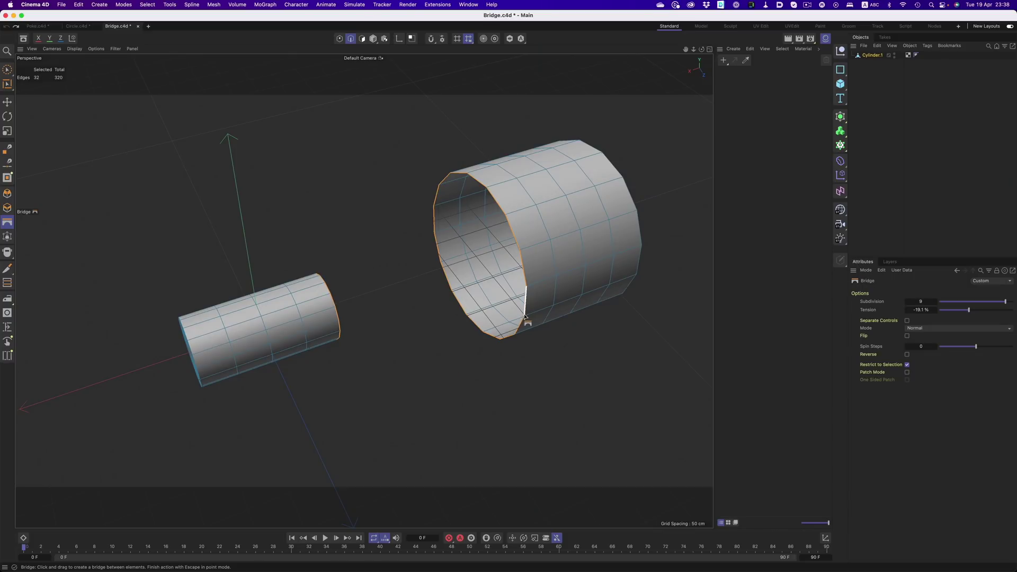
Bridge the facing open edge loops of the large and small cylinders and adjust the bridge's tension.
{"action": "left_click", "coordinate": [518, 320]}
{"action": "left_click_drag", "start_coordinate": [339, 331], "coordinate": [340, 334]}
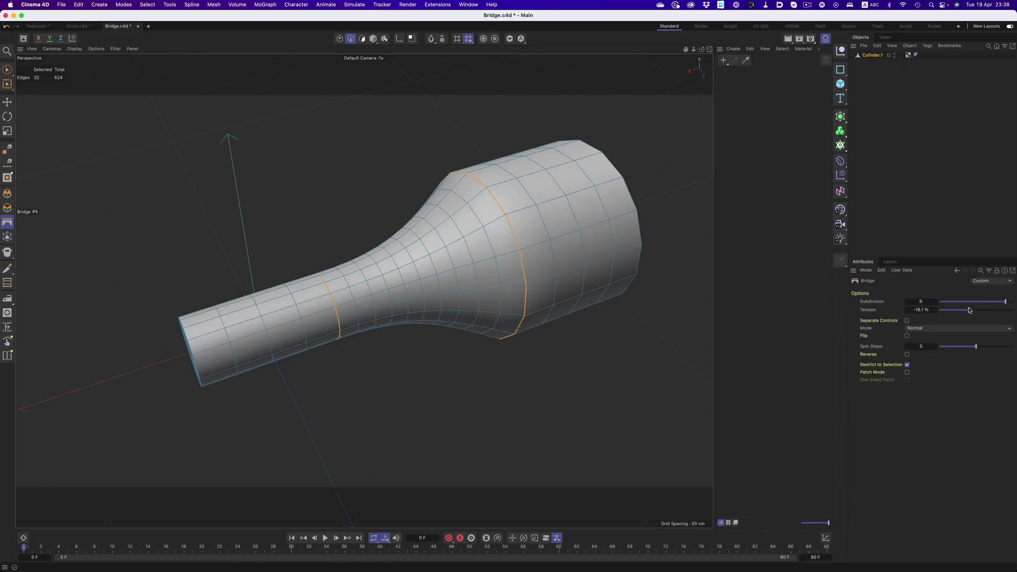
{"action": "mouse_move", "coordinate": [968, 310]}
{"action": "left_mouse_down"}
{"action": "mouse_move", "coordinate": [954, 310]}
{"action": "mouse_move", "coordinate": [984, 315]}
{"action": "mouse_move", "coordinate": [977, 302]}
{"action": "left_mouse_up"}
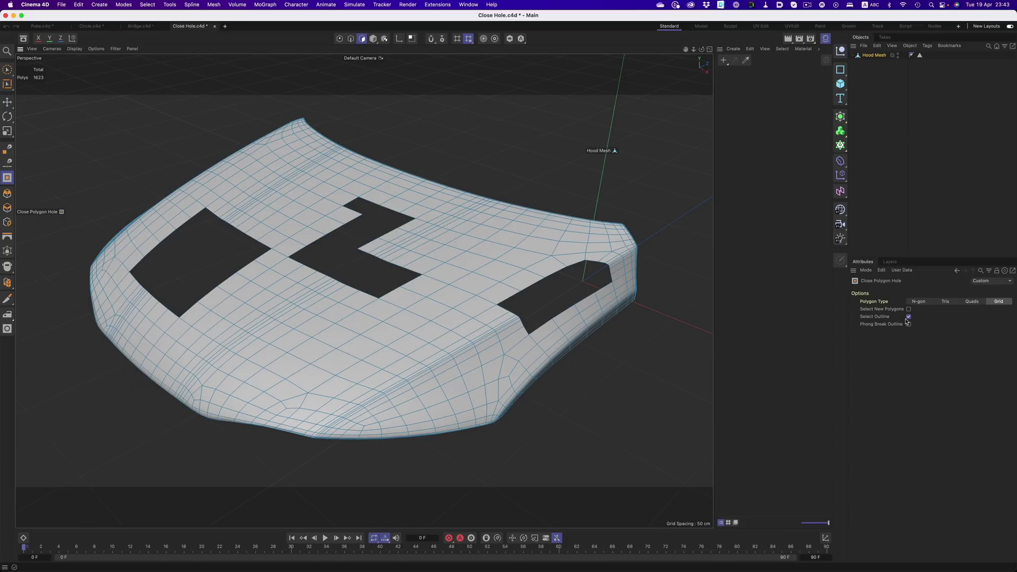
Fill the three holes in the hood mesh with Close Polygon Hole, using the Grid polygon type with Select Outline on.
{"action": "left_click", "coordinate": [553, 273]}
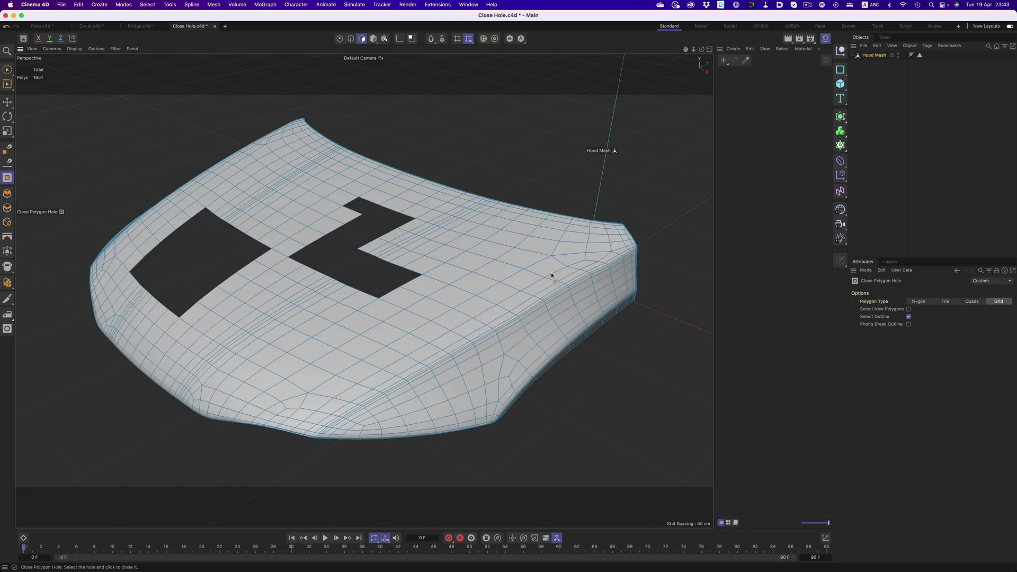
{"action": "left_click", "coordinate": [390, 234]}
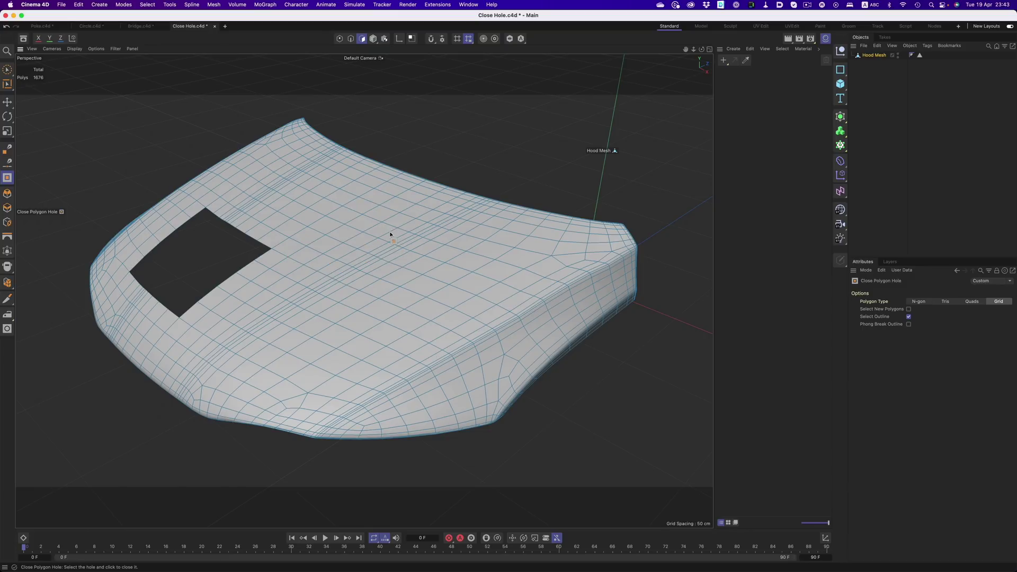
{"action": "left_click", "coordinate": [247, 236]}
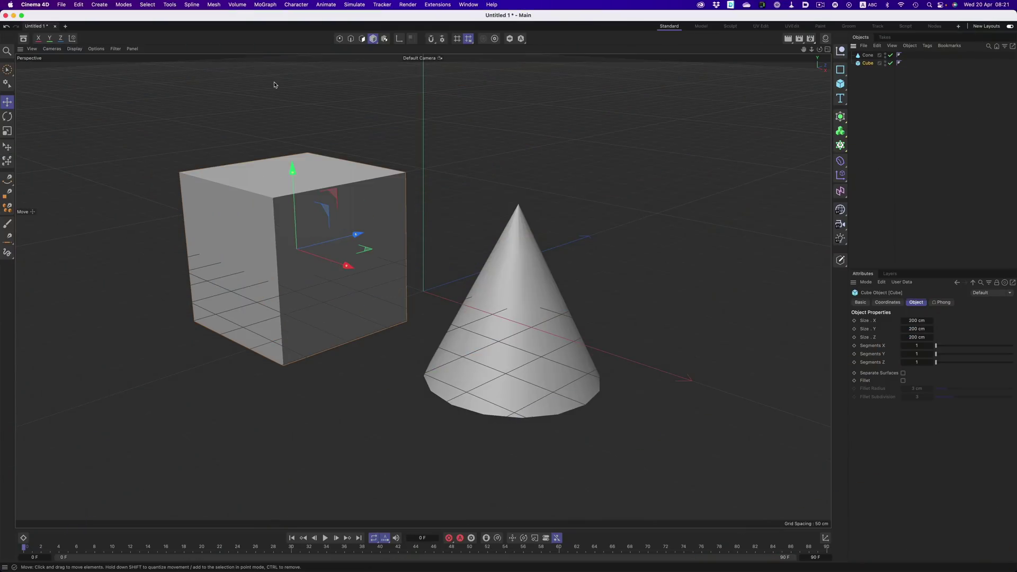
{"action": "left_click", "coordinate": [213, 5]}
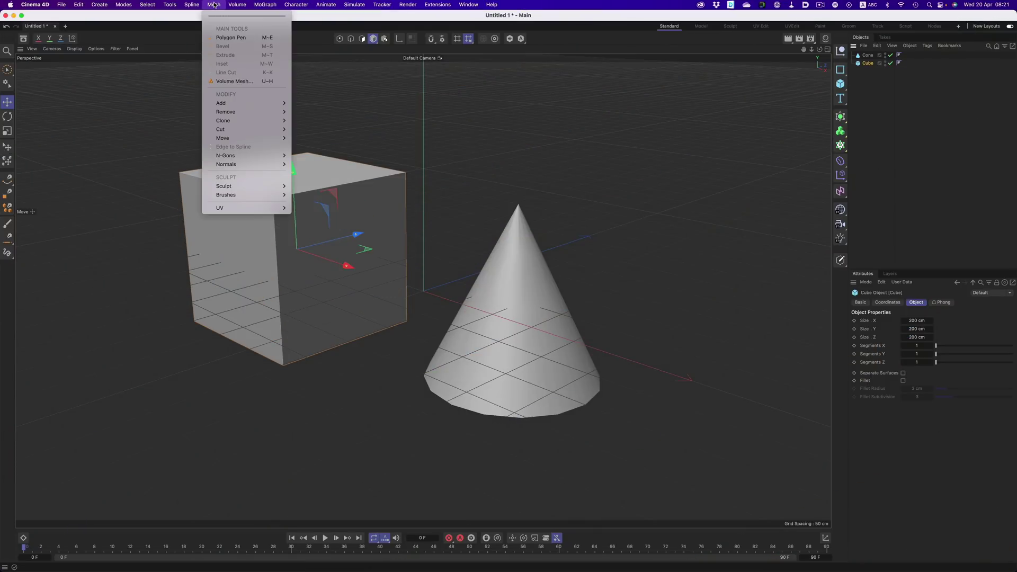
{"action": "mouse_move", "coordinate": [232, 5]}
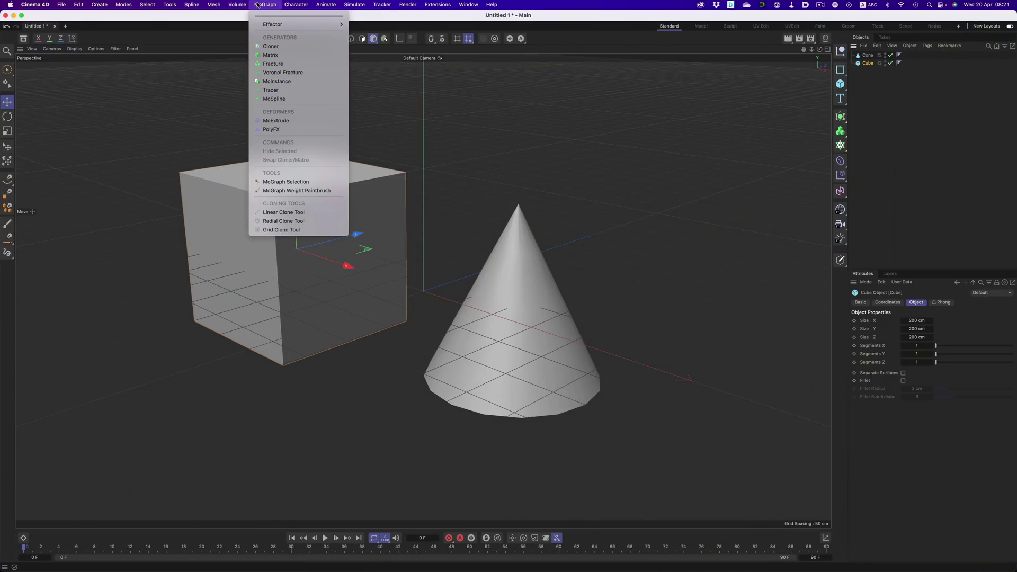
{"action": "left_click", "coordinate": [257, 4]}
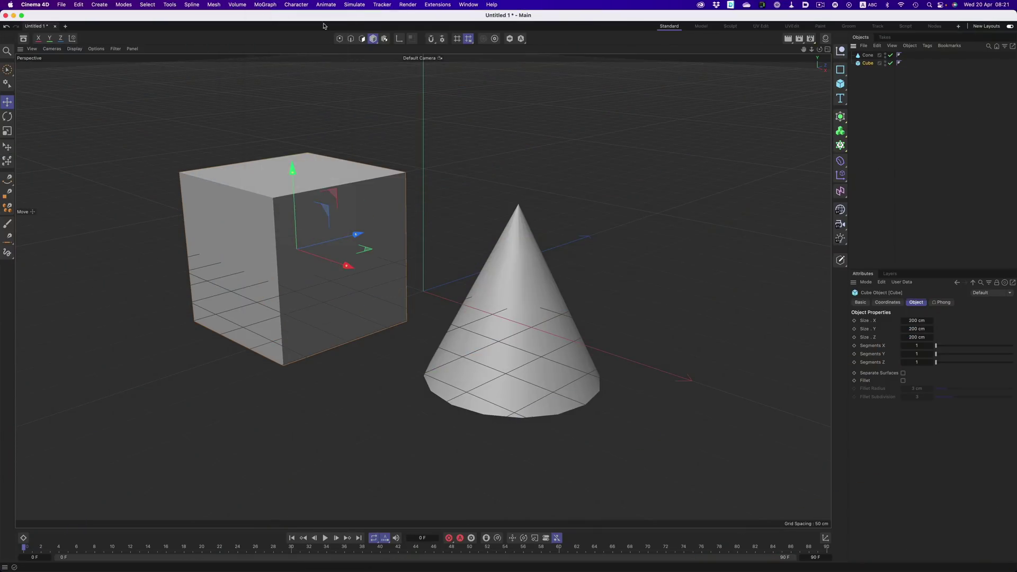
{"action": "left_click", "coordinate": [860, 302]}
{"action": "left_click", "coordinate": [887, 302]}
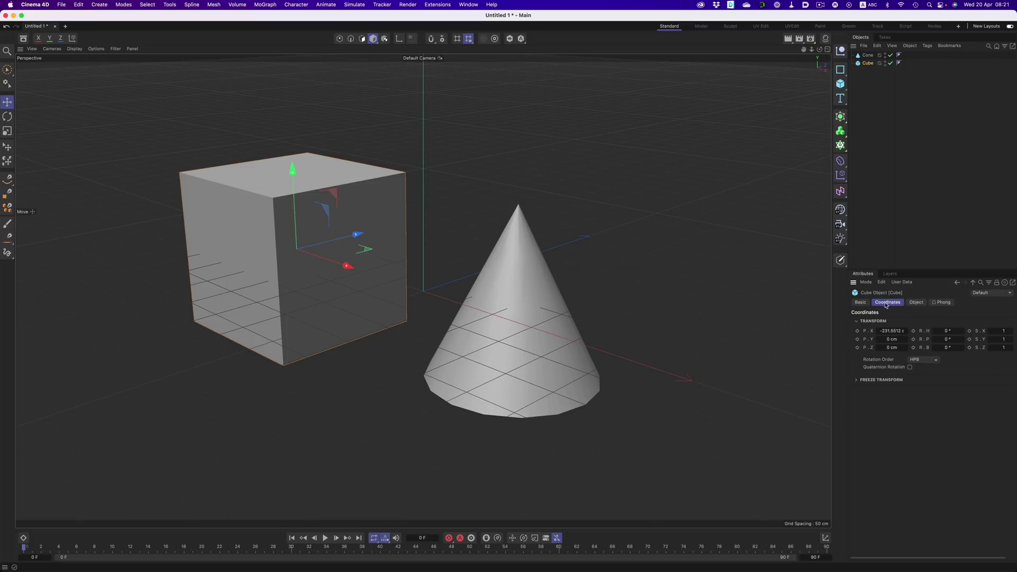
{"action": "left_click", "coordinate": [918, 303]}
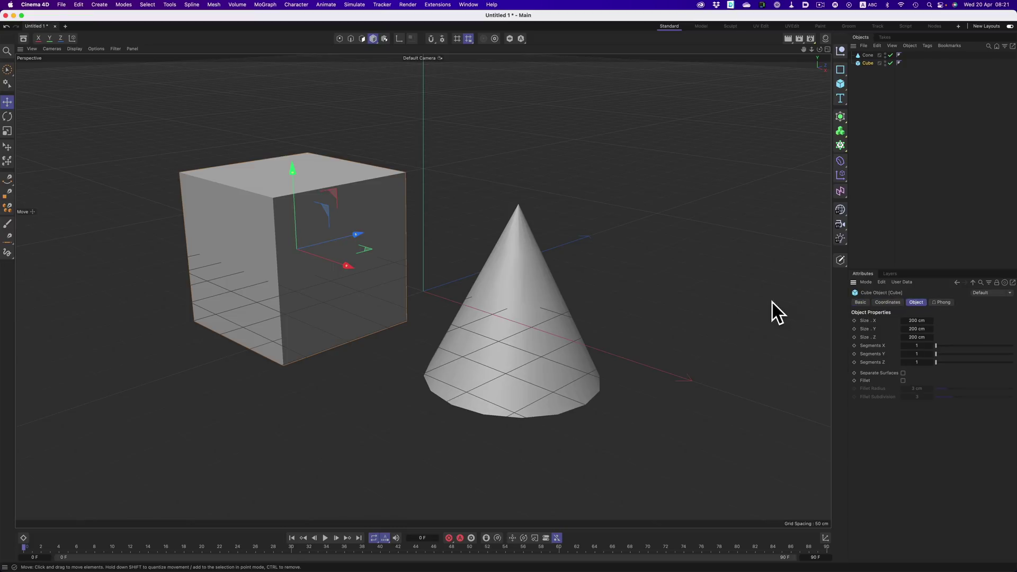